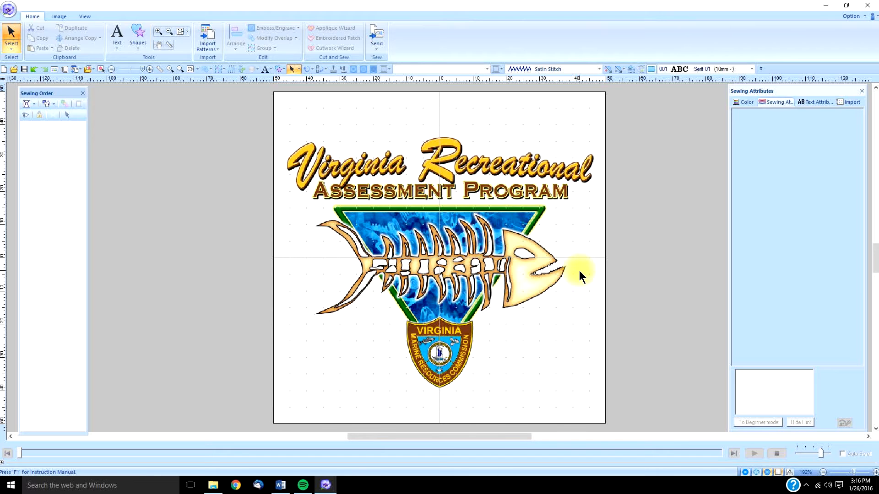
{"action": "left_click", "coordinate": [113, 43]}
{"action": "left_click", "coordinate": [115, 70]}
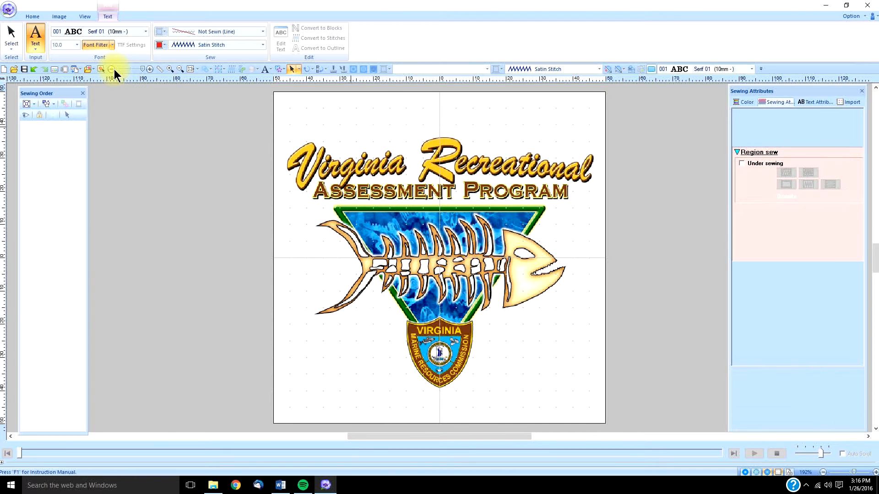
{"action": "left_click", "coordinate": [145, 32]}
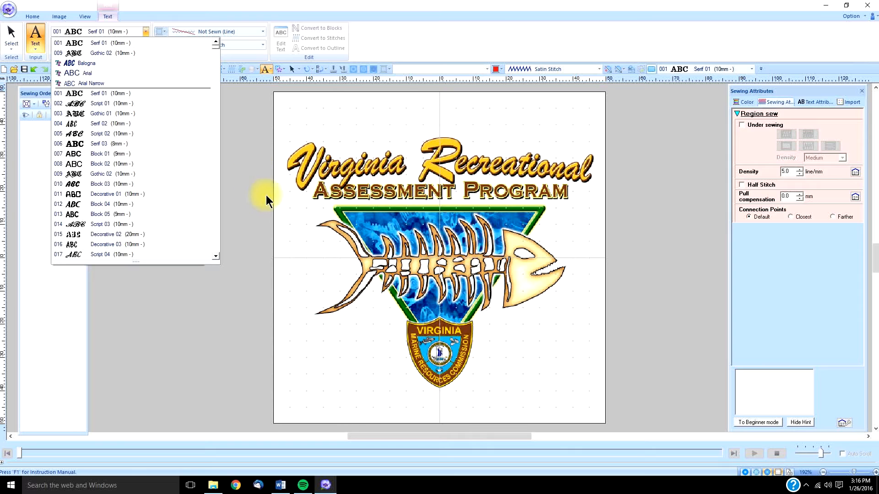
{"action": "left_click", "coordinate": [320, 252]}
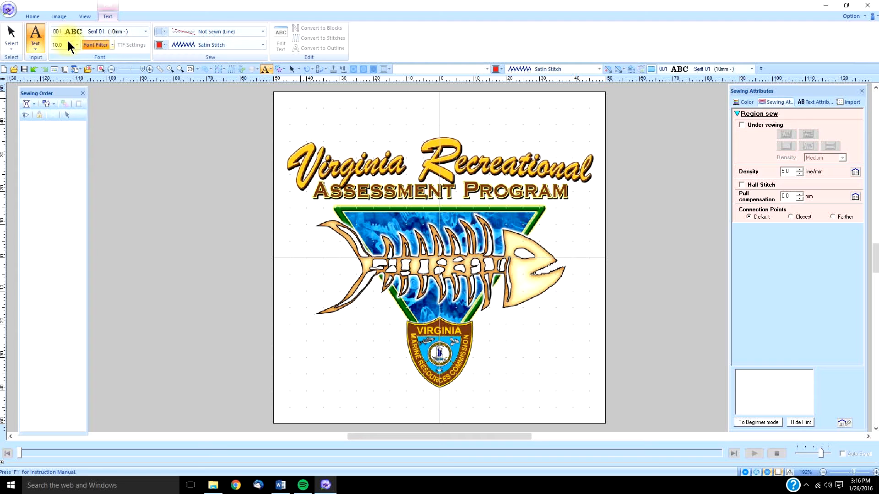
- Start a manual punch with running stitch and run a line up the upper stem of the large R in "Recreational"
{"action": "left_click", "coordinate": [32, 17]}
{"action": "left_click", "coordinate": [138, 38]}
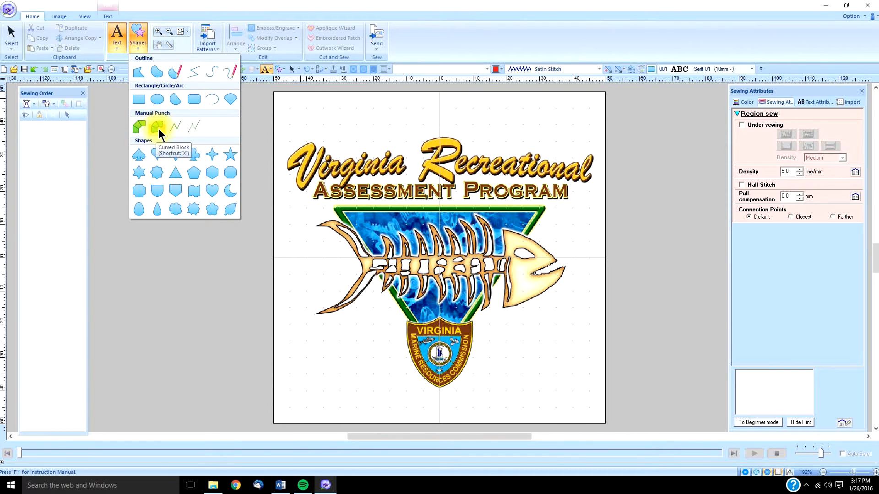
{"action": "left_click", "coordinate": [174, 126]}
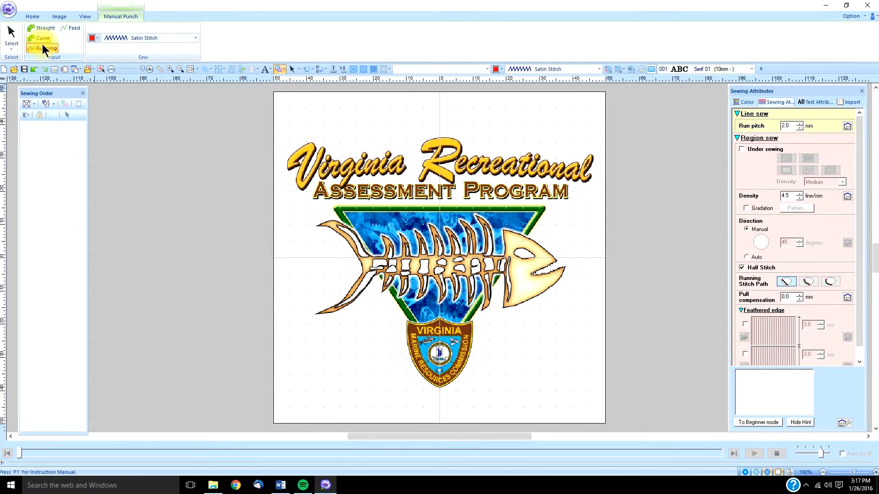
{"action": "left_click", "coordinate": [169, 69]}
{"action": "left_click_drag", "start_coordinate": [422, 132], "coordinate": [535, 196]}
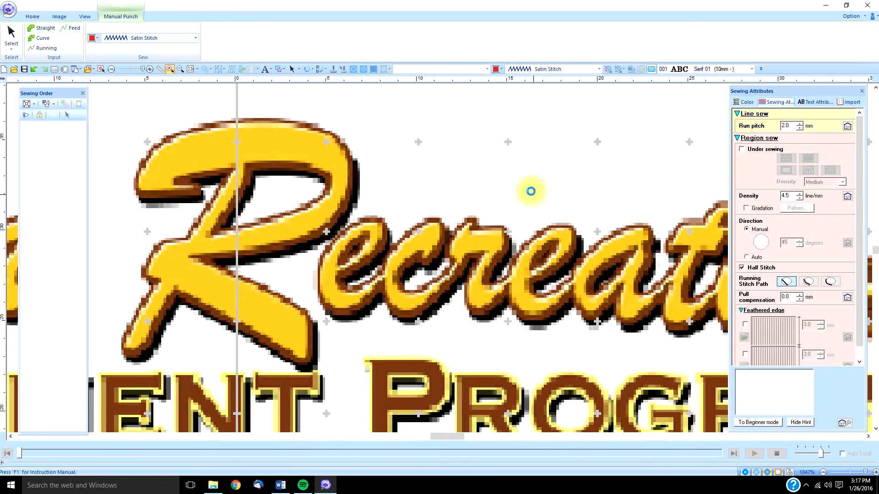
{"action": "left_click", "coordinate": [39, 48]}
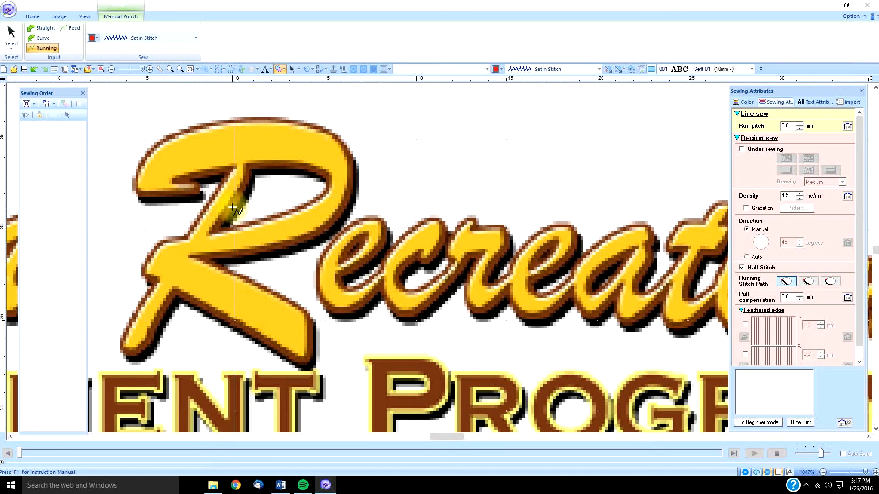
{"action": "left_click", "coordinate": [180, 252]}
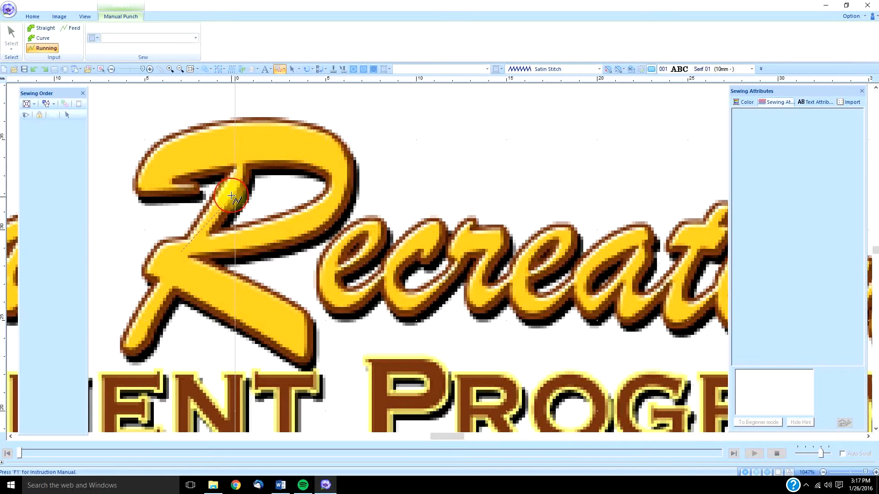
{"action": "left_click", "coordinate": [243, 166]}
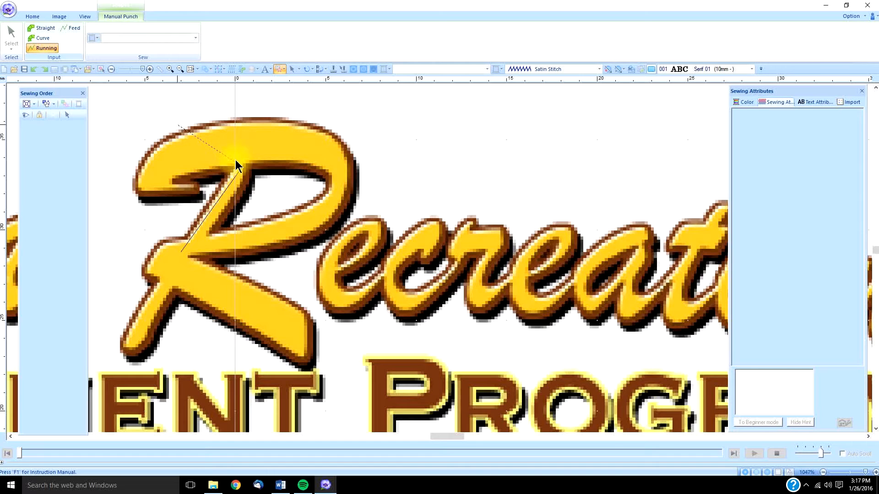
- Cover the R's upper stem with curved blocks downward, extend to the stem's lower end and punch curved blocks back up to the junction
{"action": "key", "text": "space"}
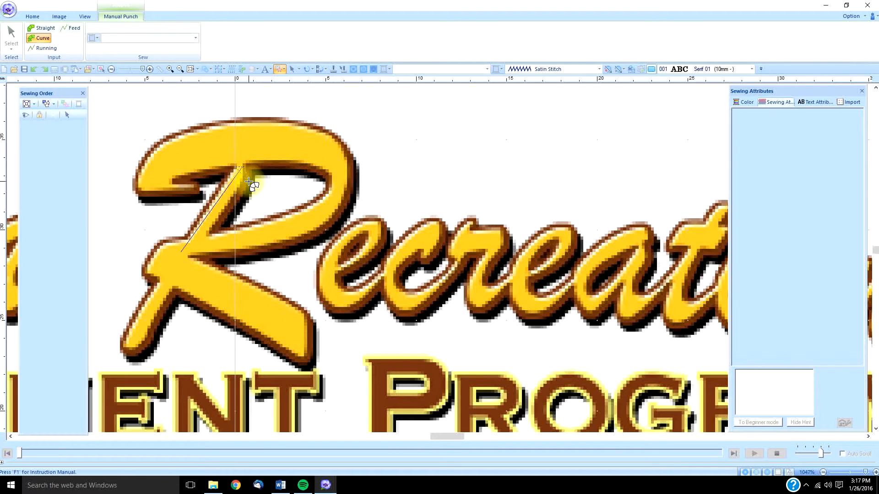
{"action": "left_click", "coordinate": [212, 208]}
{"action": "left_click", "coordinate": [189, 259]}
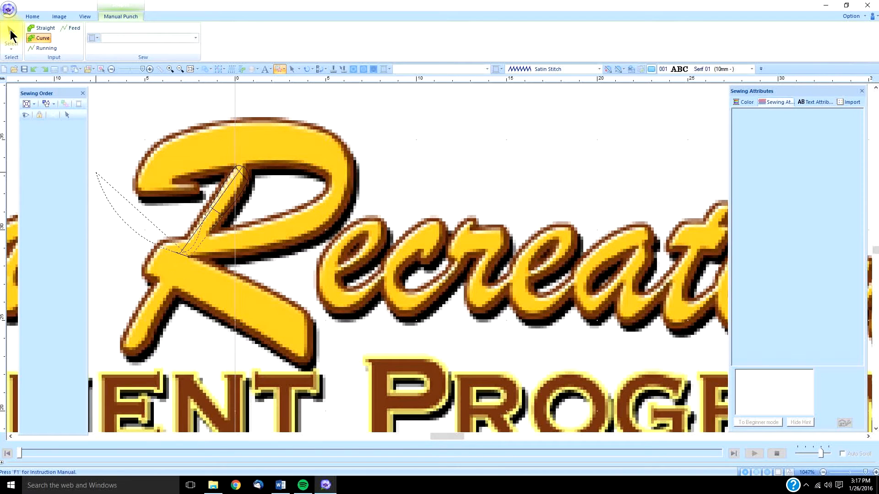
{"action": "left_click", "coordinate": [124, 347]}
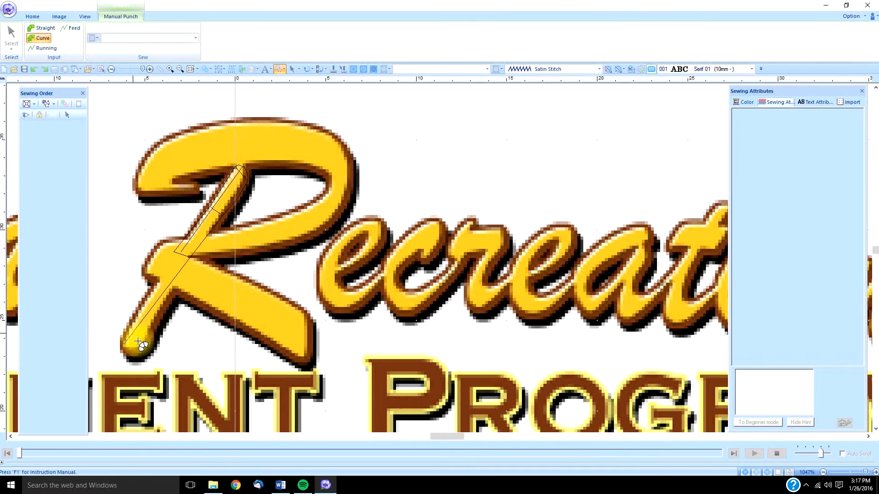
{"action": "left_click", "coordinate": [134, 310]}
{"action": "left_click", "coordinate": [161, 277]}
- Run a stitch line to the end of the R's diagonal leg and fill the leg with curved blocks back to the junction
{"action": "left_click", "coordinate": [41, 47]}
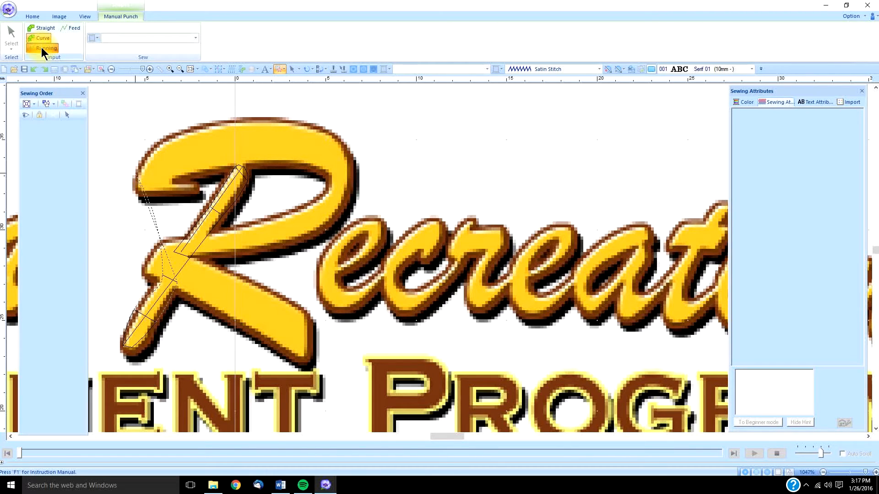
{"action": "left_click", "coordinate": [290, 339]}
{"action": "left_click", "coordinate": [303, 357]}
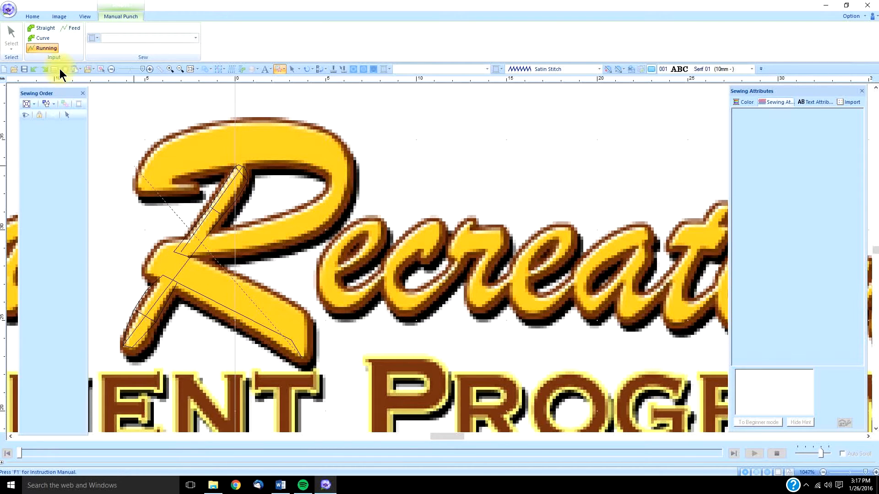
{"action": "left_click", "coordinate": [44, 37]}
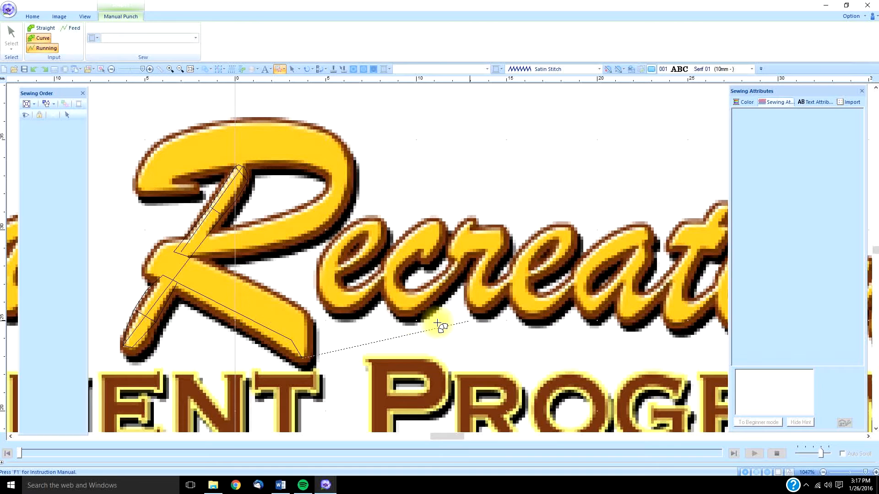
{"action": "left_click", "coordinate": [310, 317]}
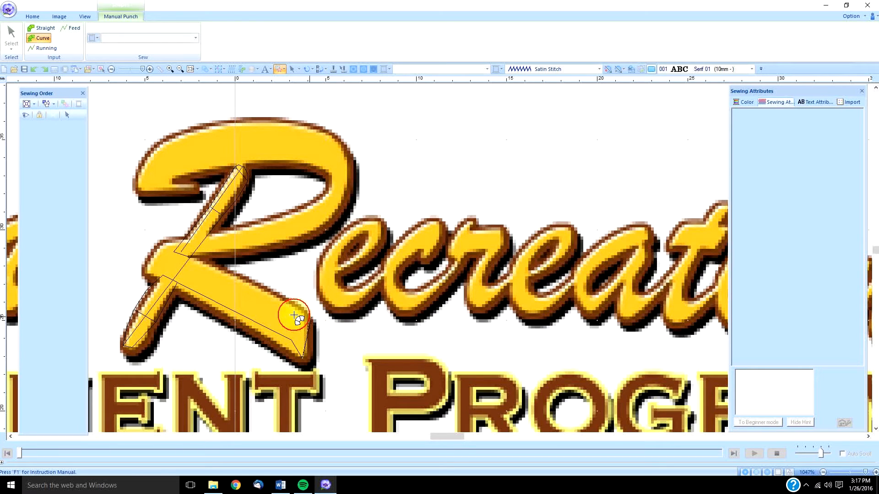
{"action": "left_click", "coordinate": [228, 306]}
{"action": "left_click", "coordinate": [245, 279]}
{"action": "left_click", "coordinate": [144, 266]}
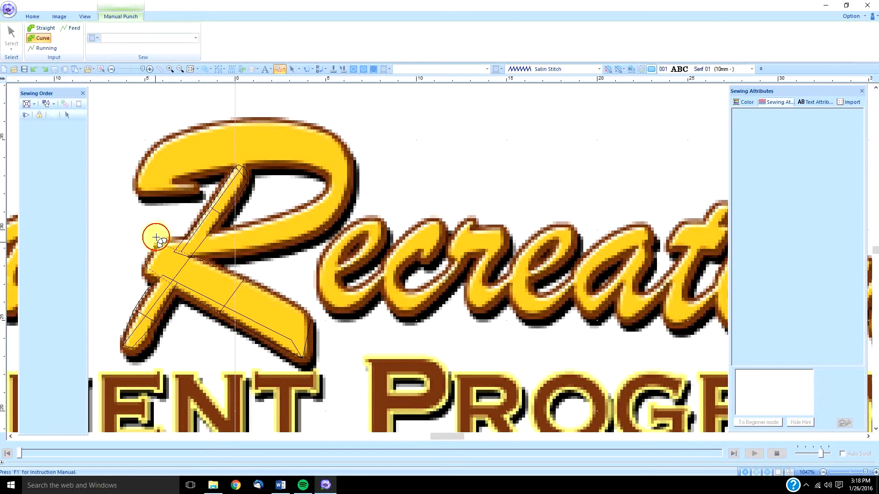
- Continue curved blocks from the R's junction along the lower stroke of its bowl, up to the bend beside the "e"
{"action": "left_click", "coordinate": [164, 241]}
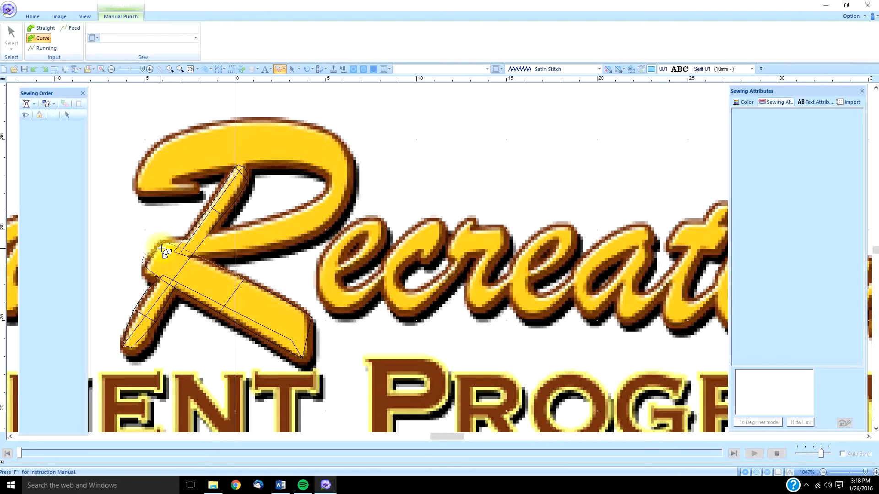
{"action": "left_click", "coordinate": [212, 241]}
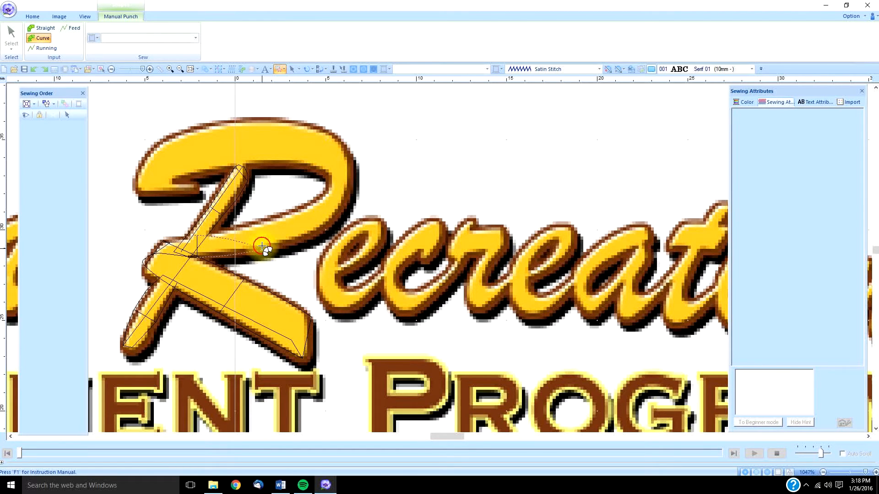
{"action": "left_click", "coordinate": [274, 231]}
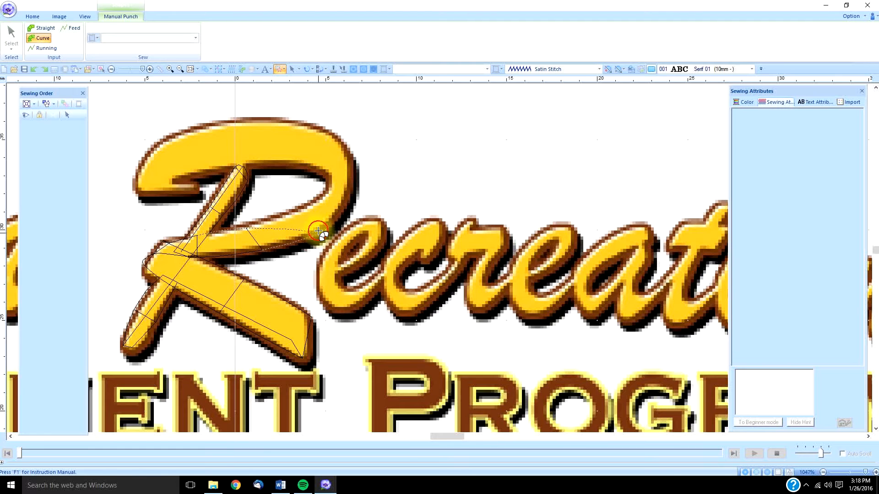
{"action": "left_click", "coordinate": [293, 213]}
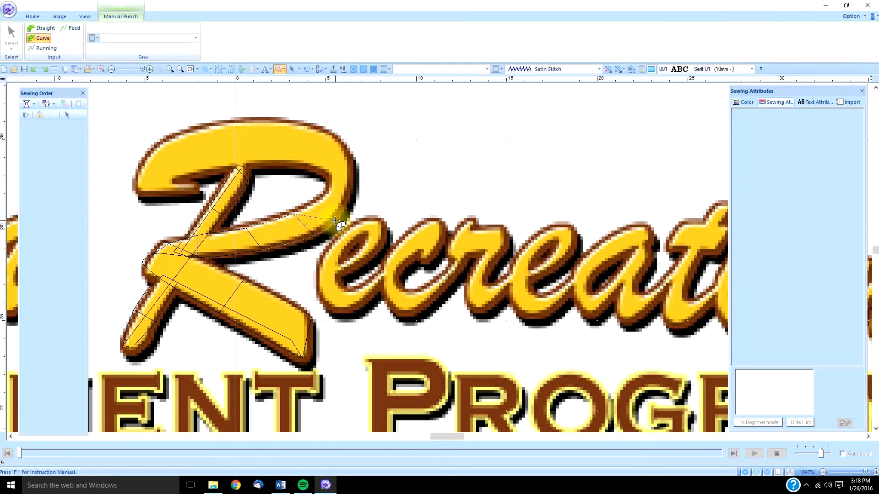
{"action": "left_click", "coordinate": [310, 202]}
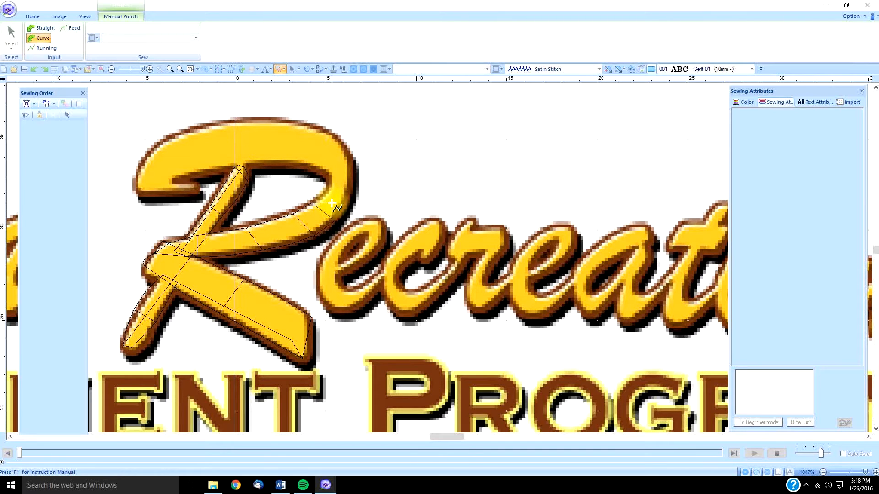
- Run a stitch line inside the R's bowl, up around the bend and along the top arch to the hooked tip
{"action": "key", "text": "c"}
{"action": "left_click", "coordinate": [333, 203]}
{"action": "left_click", "coordinate": [339, 160]}
{"action": "left_click", "coordinate": [281, 143]}
{"action": "left_click", "coordinate": [239, 135]}
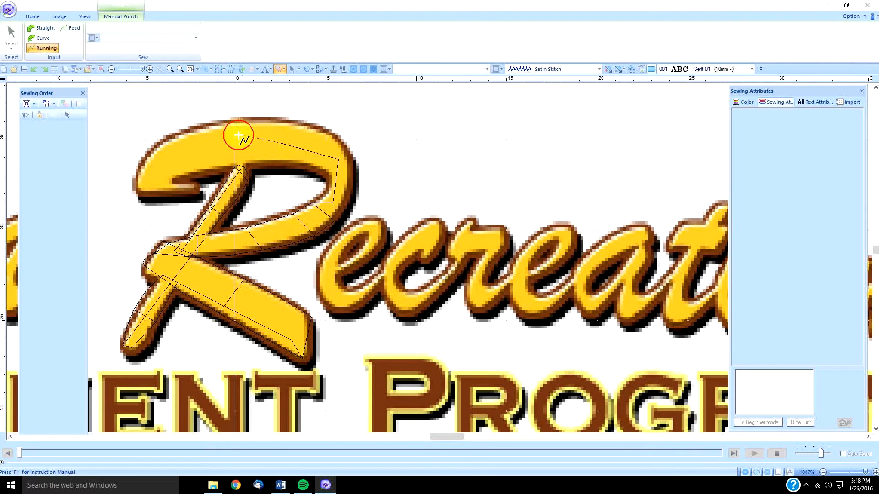
{"action": "left_click", "coordinate": [172, 151]}
{"action": "left_click", "coordinate": [169, 181]}
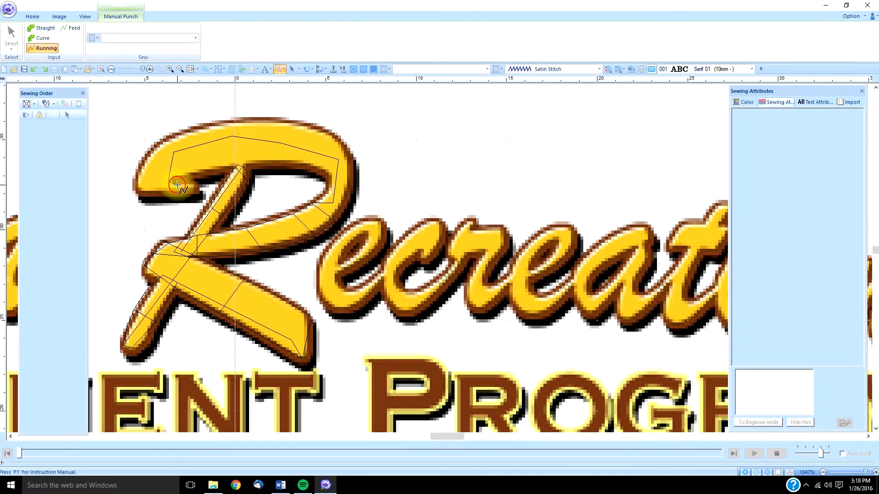
{"action": "left_click", "coordinate": [178, 185]}
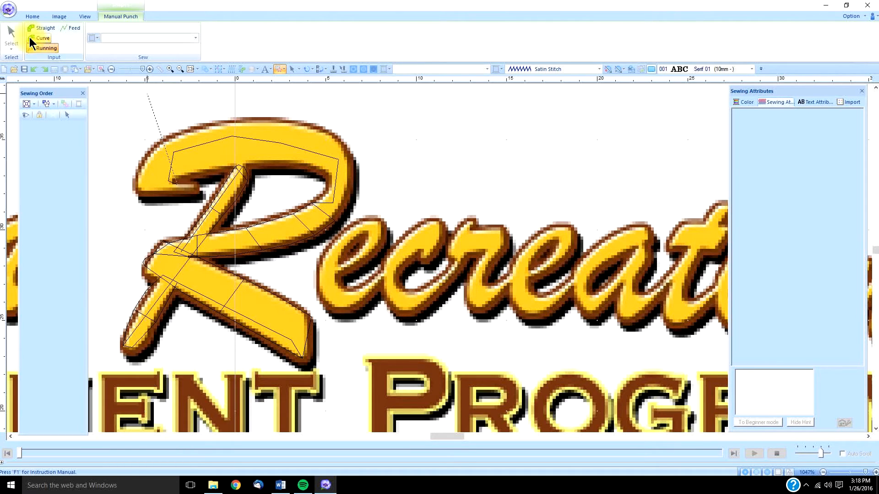
- Punch curved blocks from the R's hooked tip around its outer bend to the start of the top arch
{"action": "key", "text": "x"}
{"action": "left_click", "coordinate": [174, 197]}
{"action": "left_click", "coordinate": [159, 180]}
{"action": "left_click", "coordinate": [134, 186]}
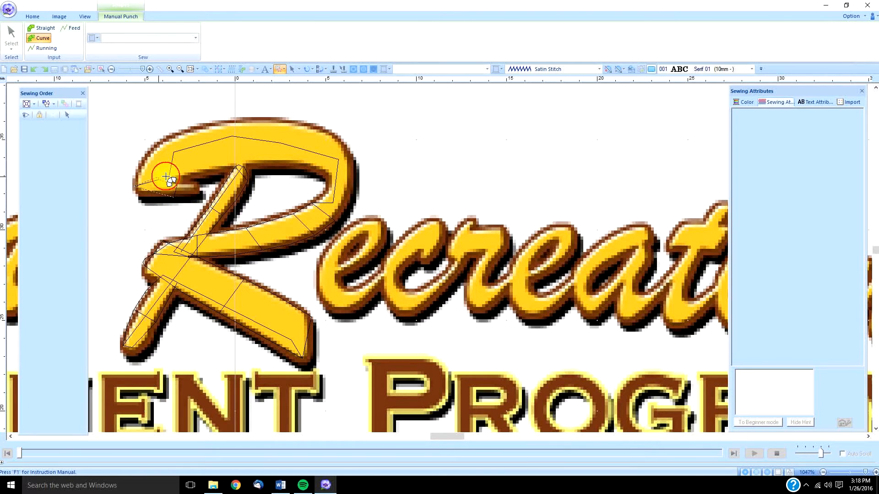
{"action": "left_click", "coordinate": [176, 175]}
{"action": "left_click", "coordinate": [146, 156]}
{"action": "left_click", "coordinate": [185, 175]}
{"action": "left_click", "coordinate": [182, 135]}
{"action": "left_click", "coordinate": [219, 166]}
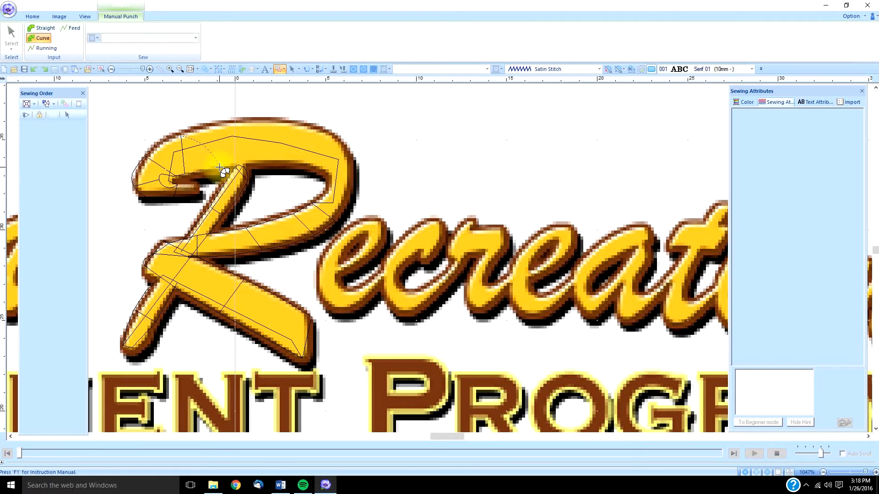
- Cover the R's top arch and bowl bend with curved blocks down to the existing lower stroke and finish the letter
{"action": "left_click", "coordinate": [218, 121]}
{"action": "left_click", "coordinate": [278, 161]}
{"action": "left_click", "coordinate": [282, 121]}
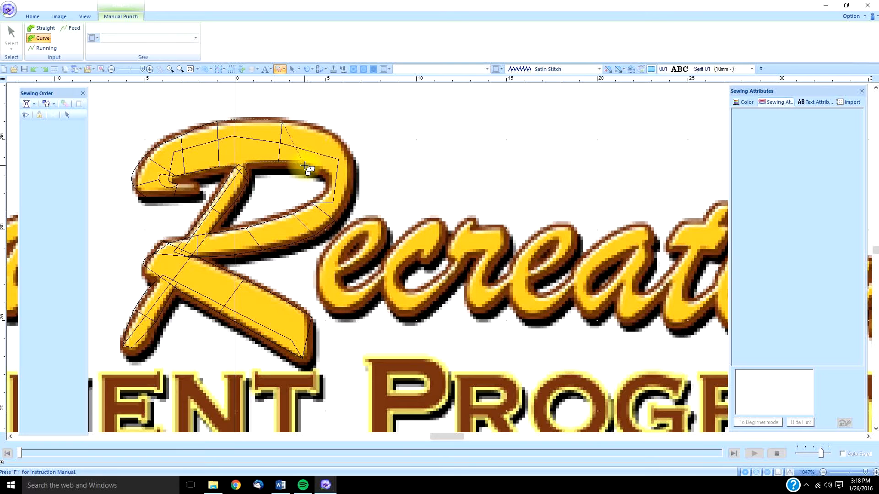
{"action": "left_click", "coordinate": [339, 139]}
{"action": "left_click", "coordinate": [347, 191]}
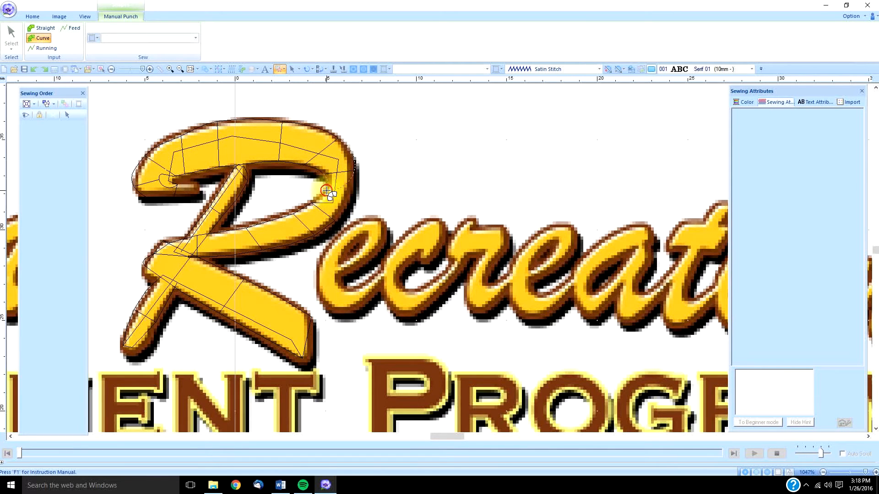
{"action": "left_click", "coordinate": [349, 205]}
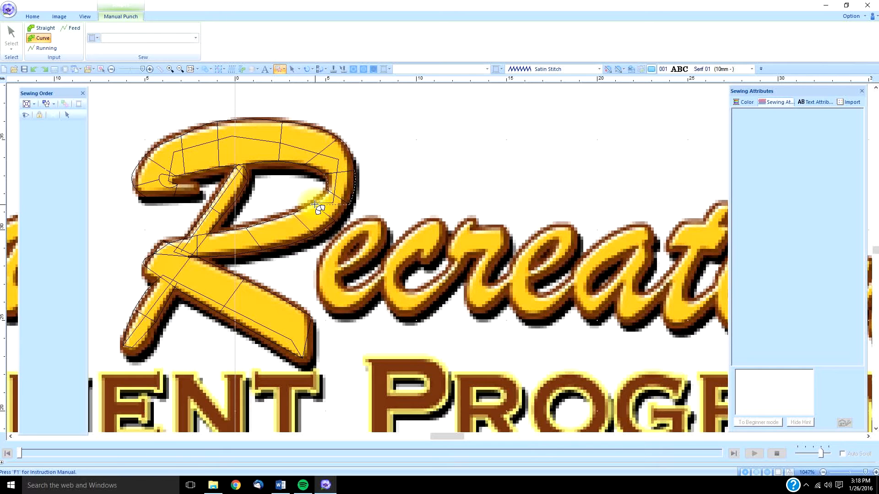
{"action": "double_click", "coordinate": [339, 227]}
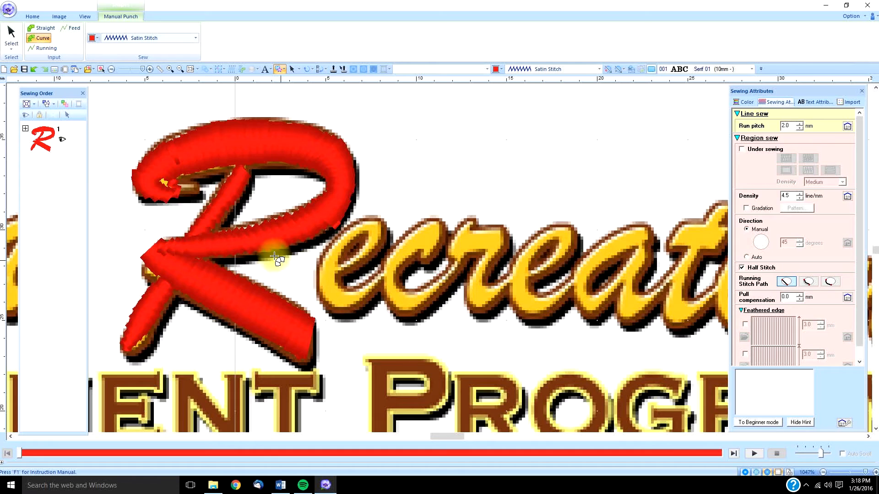
- Start the "e" after the R with a running stitch from beside the bowl down to the start of its crossbar
{"action": "left_click", "coordinate": [342, 232]}
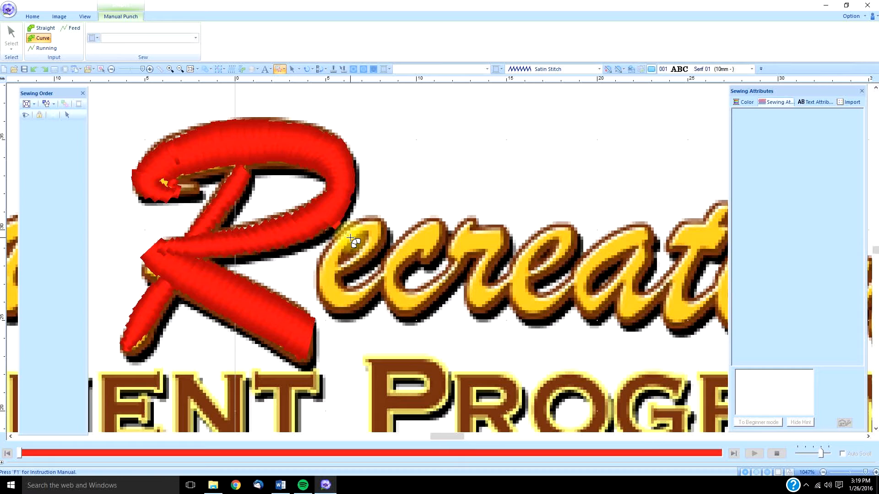
{"action": "right_click", "coordinate": [352, 242]}
{"action": "left_click", "coordinate": [44, 48]}
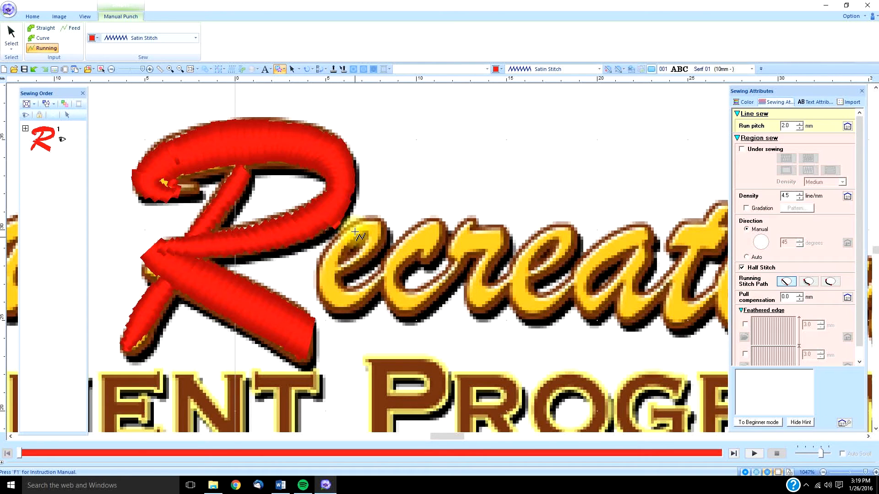
{"action": "left_click", "coordinate": [339, 236]}
{"action": "left_click", "coordinate": [330, 265]}
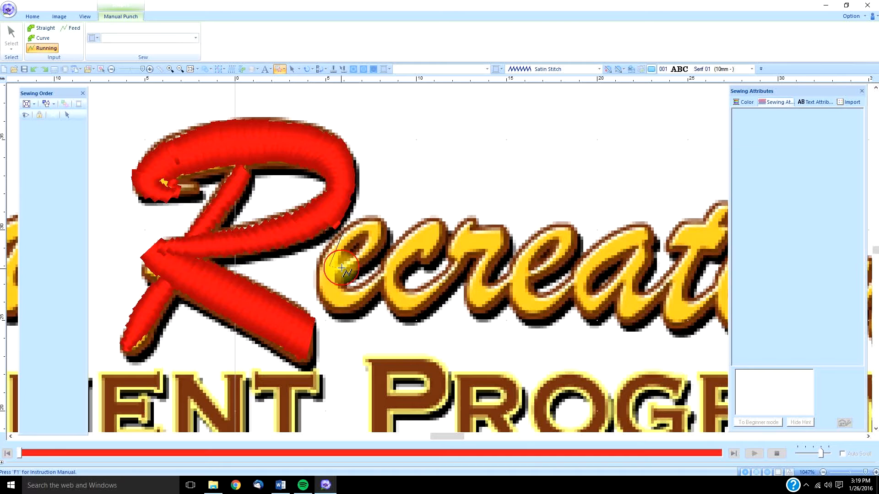
- Punch curved blocks from the first "e"'s crossbar up around its top loop and back to its outer edge
{"action": "left_click", "coordinate": [41, 38]}
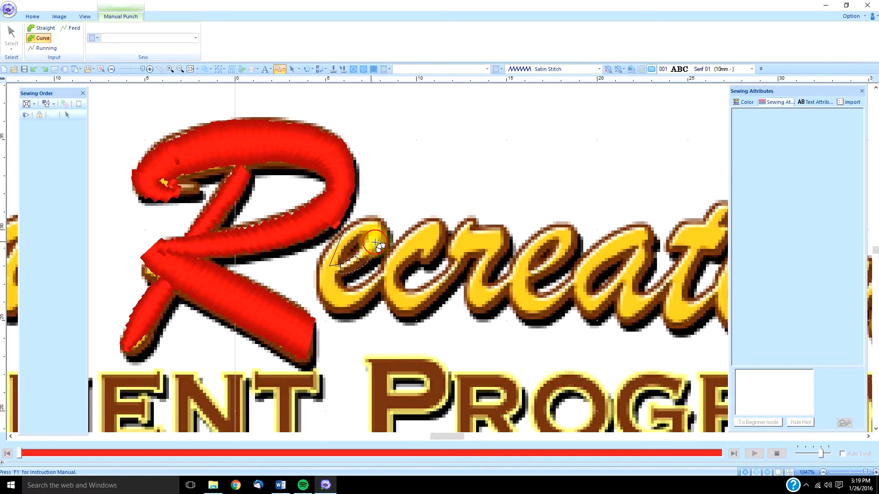
{"action": "left_click", "coordinate": [373, 221]}
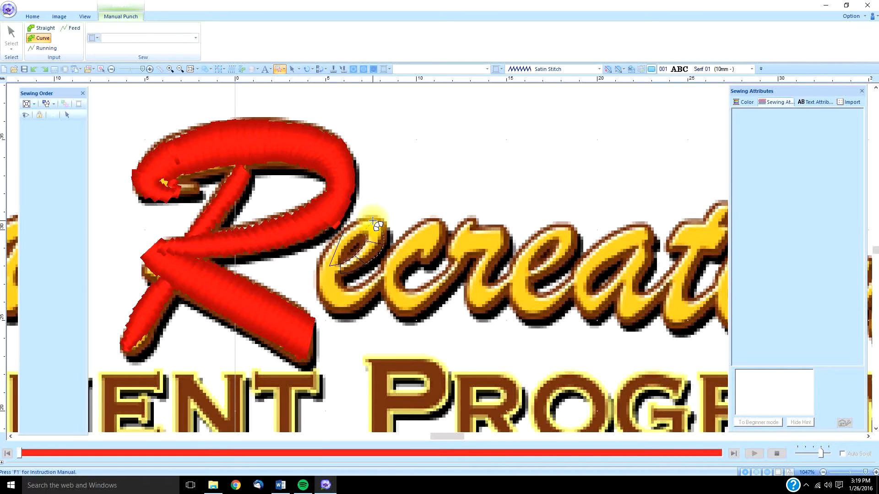
{"action": "left_click", "coordinate": [346, 246]}
{"action": "left_click", "coordinate": [342, 263]}
- Continue curved blocks down the first "e"'s outer side, around its base and along the tail to the "c"
{"action": "left_click", "coordinate": [323, 304]}
{"action": "left_click", "coordinate": [347, 293]}
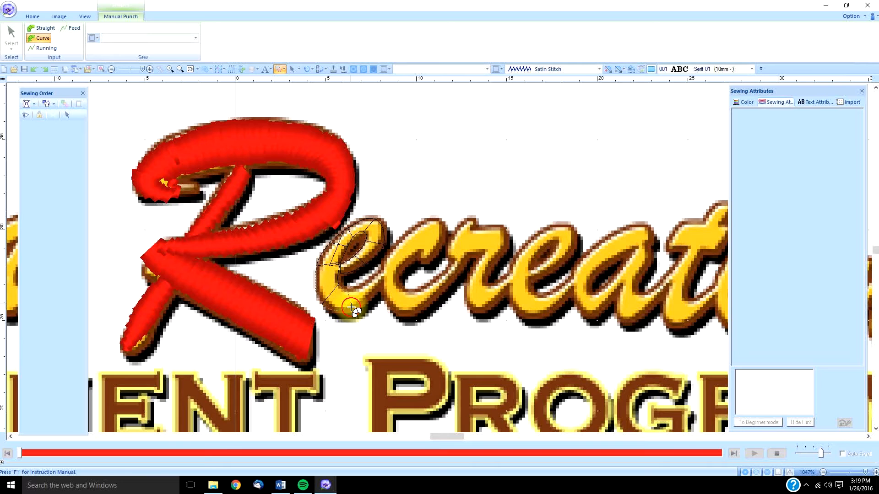
{"action": "left_click", "coordinate": [367, 280]}
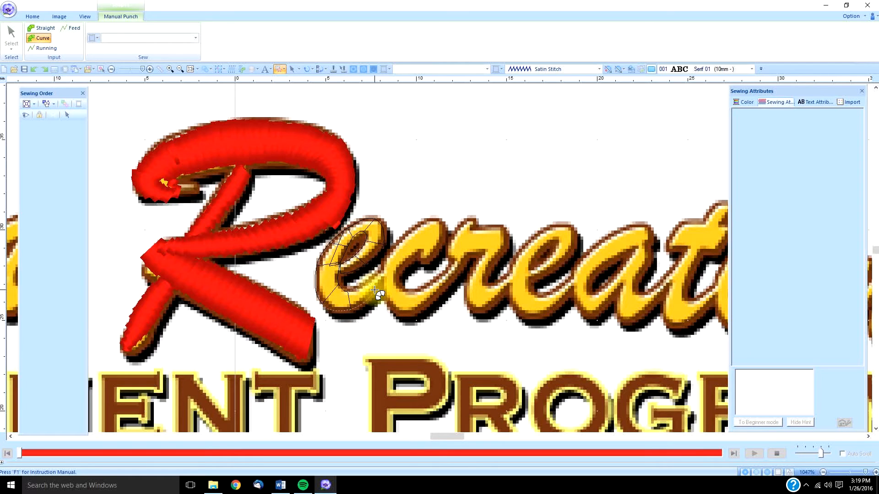
{"action": "left_click", "coordinate": [383, 272]}
{"action": "left_click", "coordinate": [385, 278]}
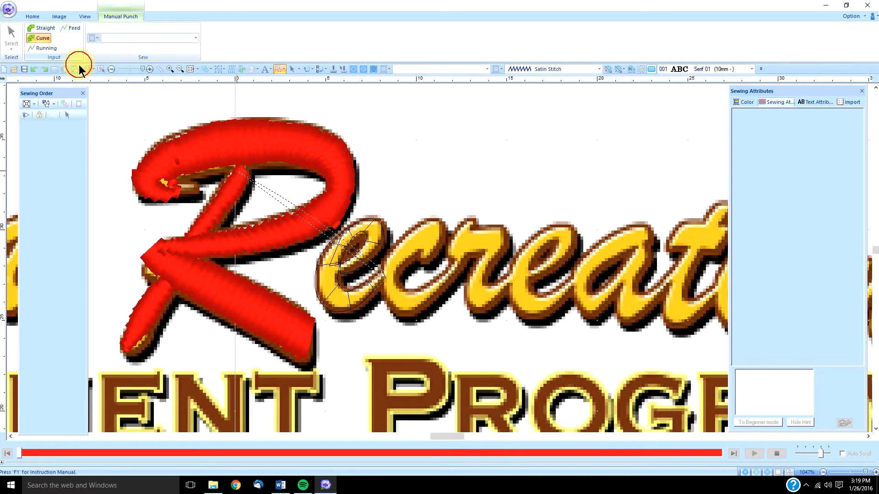
- Run a stitch line up to the "c"'s upper hook and cover the hook with curved blocks
{"action": "left_click", "coordinate": [400, 259]}
{"action": "left_click", "coordinate": [423, 229]}
{"action": "left_click", "coordinate": [429, 245]}
{"action": "left_click", "coordinate": [424, 256]}
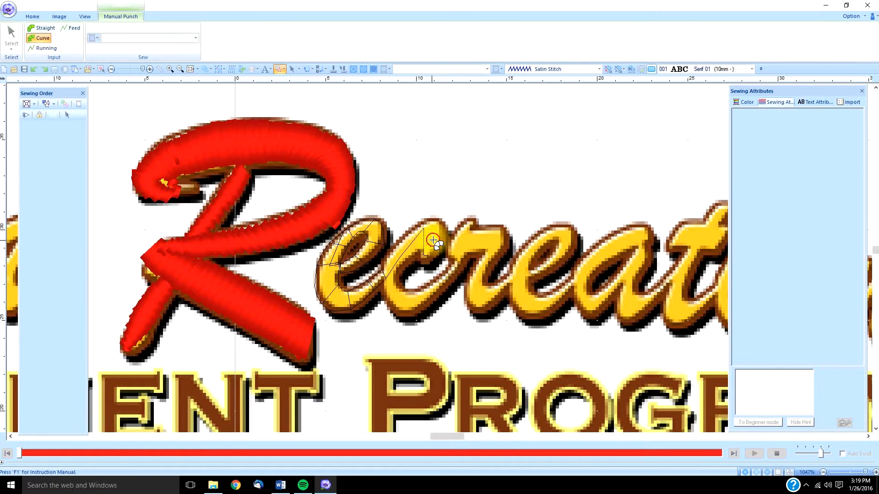
{"action": "left_click", "coordinate": [430, 219]}
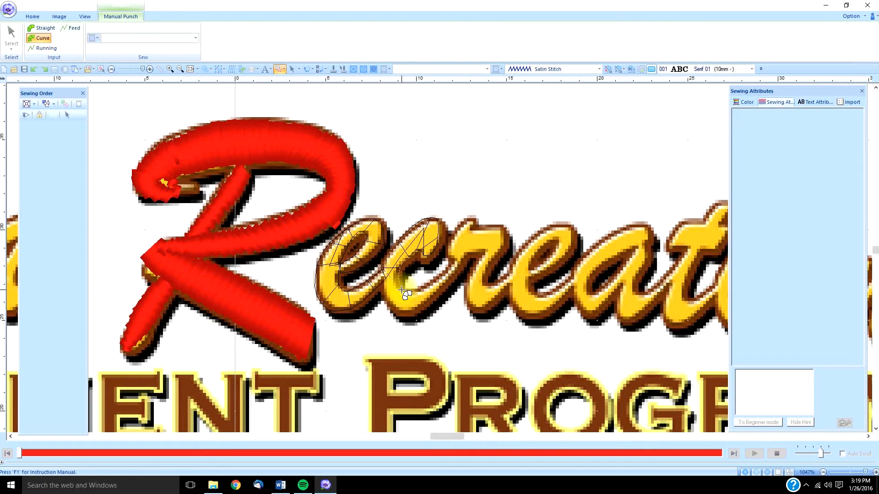
- Continue curved blocks around the "c"'s back and base and out along its tail toward the "r"
{"action": "left_click", "coordinate": [386, 301]}
{"action": "left_click", "coordinate": [410, 293]}
{"action": "left_click", "coordinate": [415, 311]}
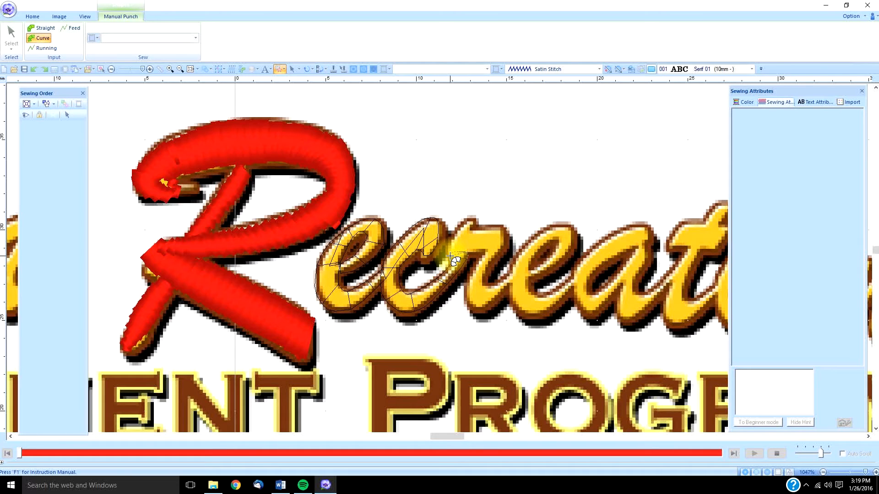
- Punch the "r" with curved blocks across its top, down its stem and along the tail to the second "e"
{"action": "left_click", "coordinate": [466, 248]}
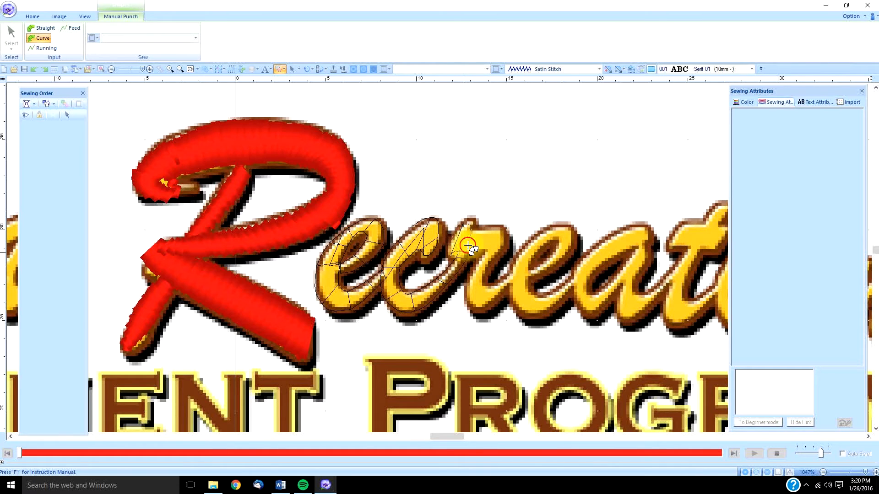
{"action": "left_click", "coordinate": [500, 231]}
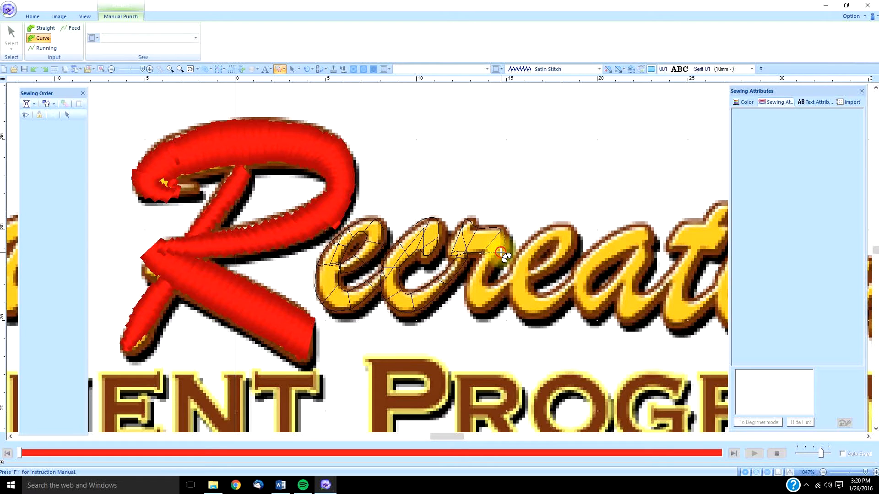
{"action": "left_click", "coordinate": [485, 271]}
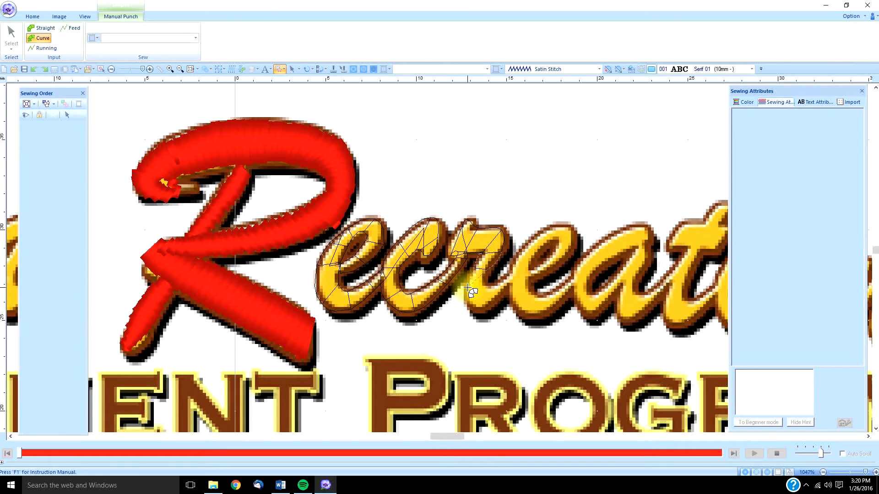
{"action": "left_click", "coordinate": [486, 283]}
{"action": "left_click", "coordinate": [474, 310]}
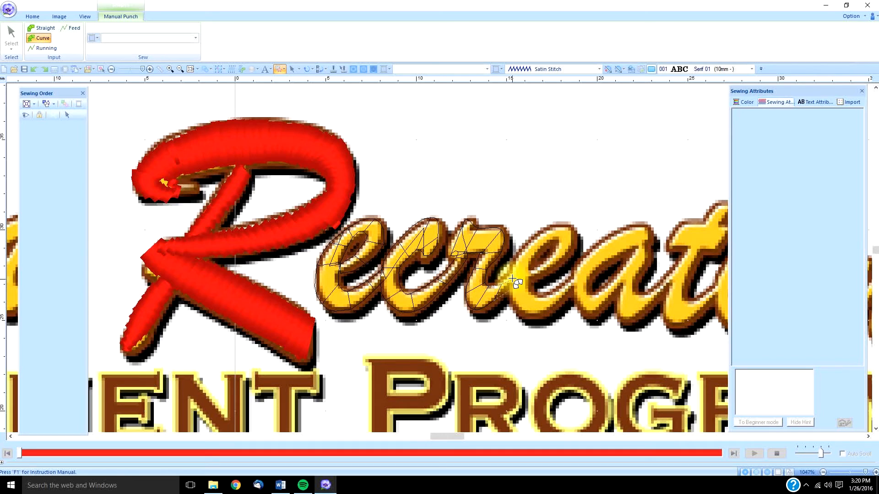
{"action": "left_click", "coordinate": [511, 276]}
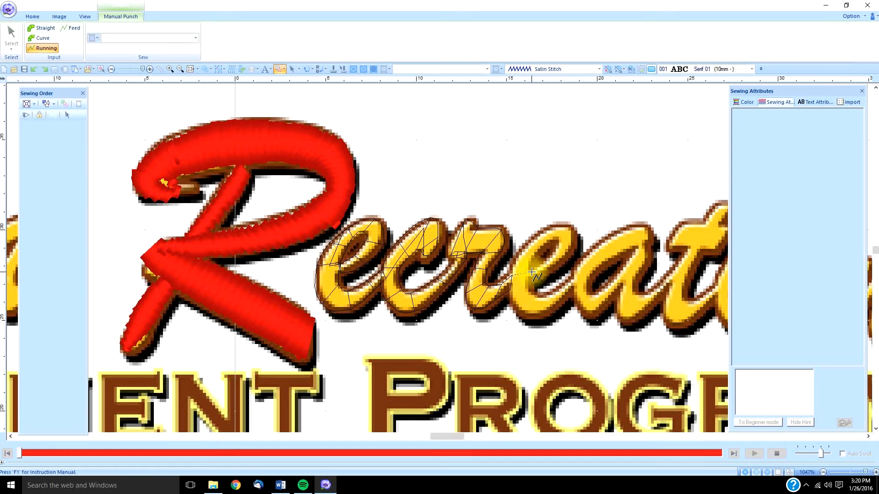
- Punch the second "e" with a running stitch into its crossbar and curved blocks around its loop, base and tail
{"action": "left_click", "coordinate": [531, 270]}
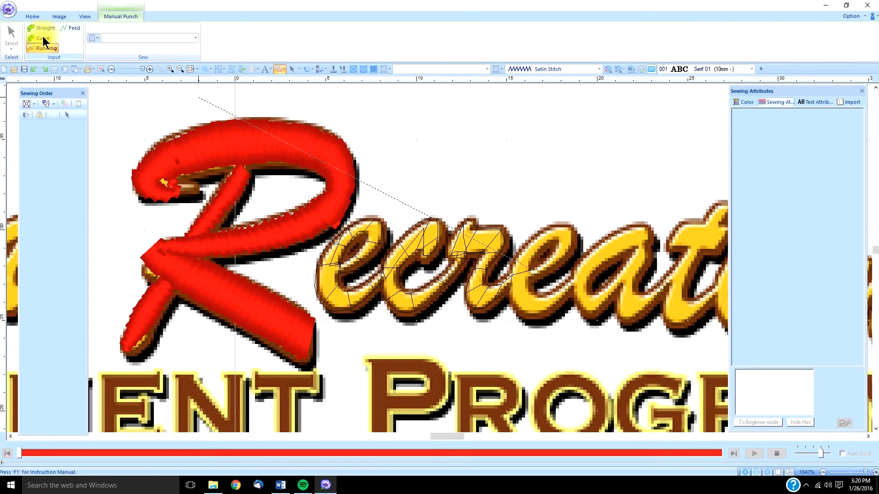
{"action": "left_click", "coordinate": [532, 278]}
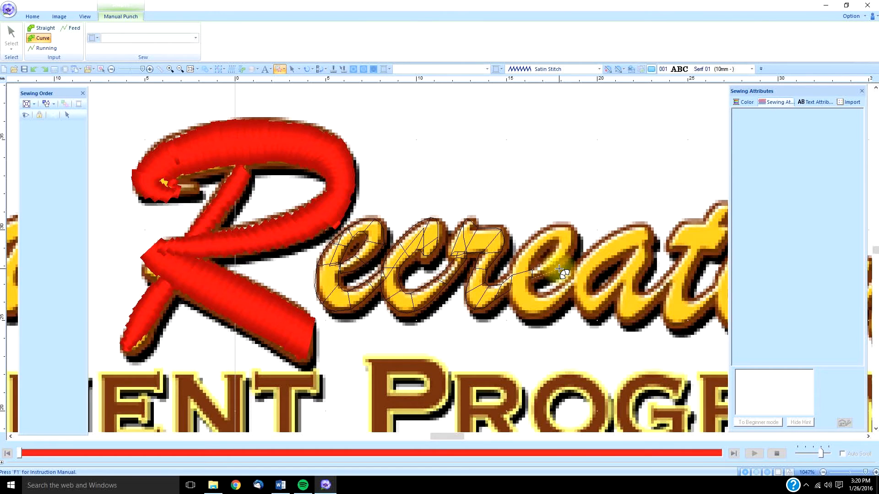
{"action": "left_click", "coordinate": [562, 226]}
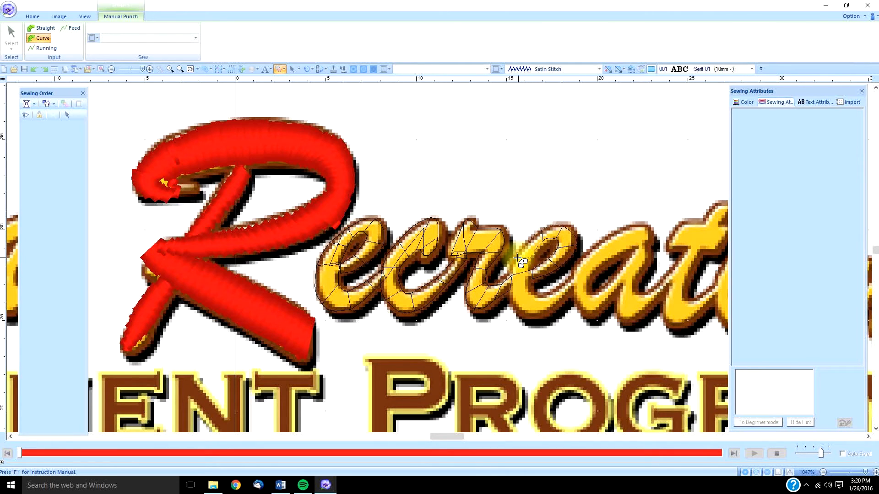
{"action": "left_click", "coordinate": [531, 273]}
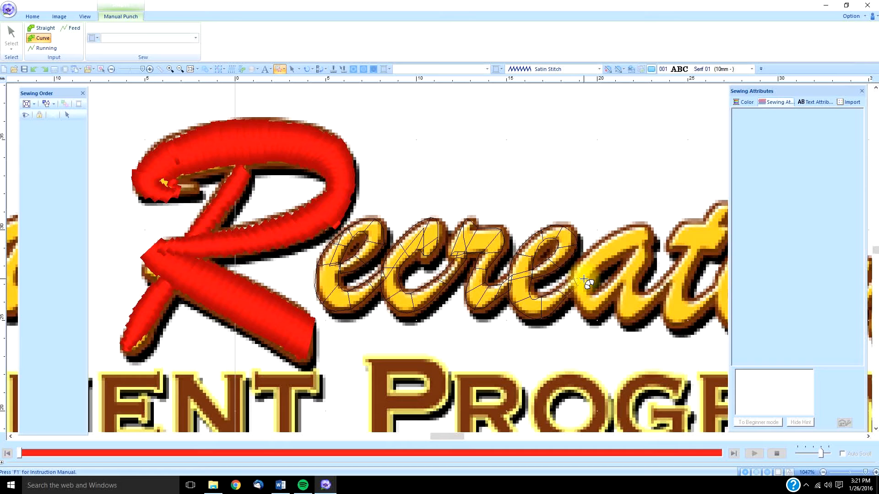
- Run a stitch line from the second "e"'s tail through the arch of the "a" to its top tip
{"action": "key", "text": "c"}
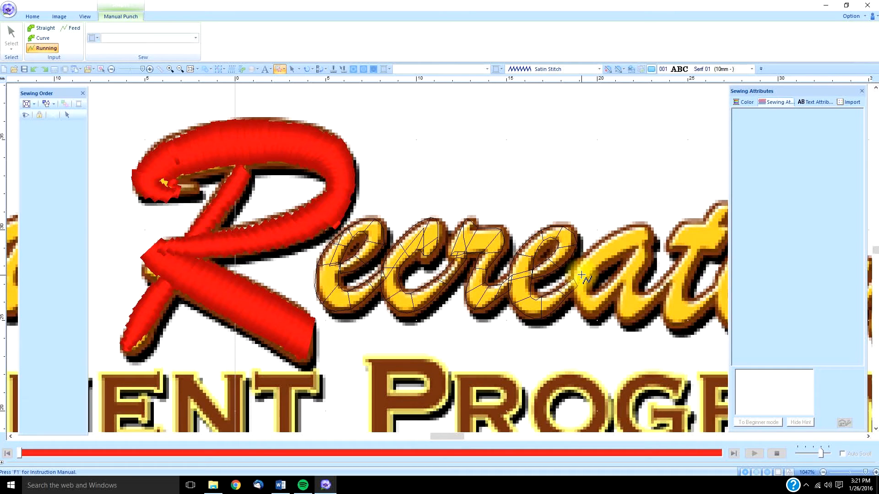
{"action": "left_click", "coordinate": [618, 240]}
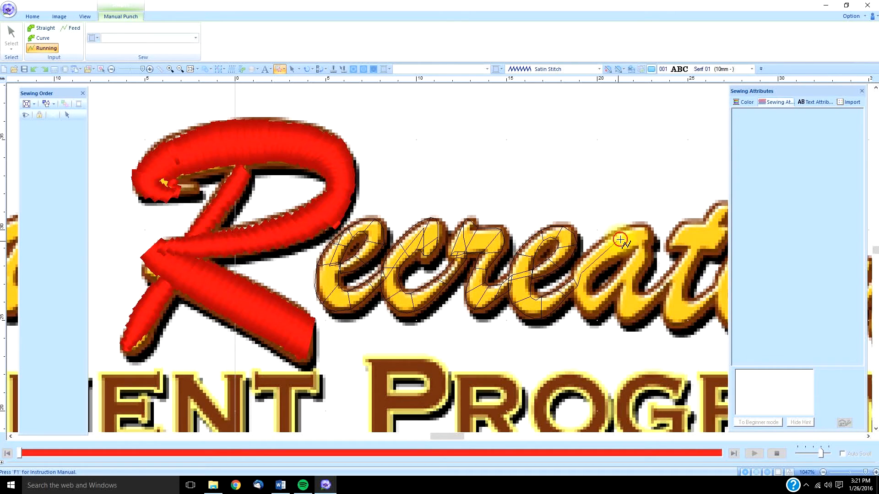
{"action": "left_click", "coordinate": [645, 240]}
- Punch curved blocks from the "a"'s top tip back along its arch to the start of the bowl's outer side
{"action": "key", "text": "x"}
{"action": "left_click", "coordinate": [646, 225]}
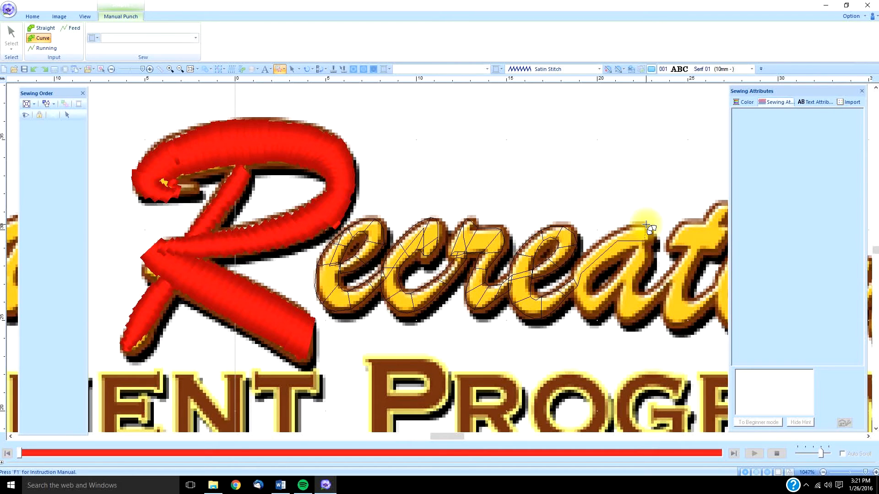
{"action": "left_click", "coordinate": [634, 246]}
{"action": "left_click", "coordinate": [618, 235]}
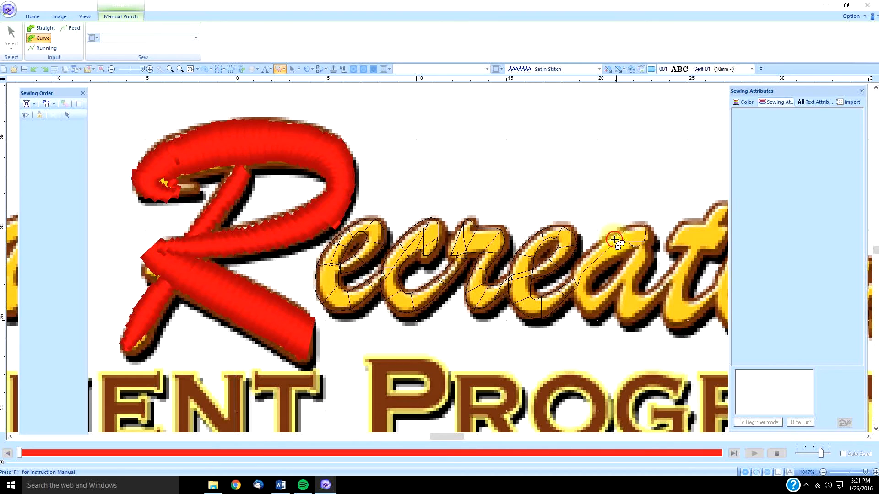
{"action": "left_click", "coordinate": [613, 256]}
{"action": "left_click", "coordinate": [597, 248]}
{"action": "left_click", "coordinate": [601, 265]}
{"action": "left_click", "coordinate": [587, 256]}
- Continue curved blocks down the "a"'s outer side, around the base of its bowl and up to the stem
{"action": "left_click", "coordinate": [588, 280]}
{"action": "left_click", "coordinate": [575, 278]}
{"action": "left_click", "coordinate": [590, 299]}
{"action": "left_click", "coordinate": [583, 303]}
{"action": "left_click", "coordinate": [600, 292]}
{"action": "left_click", "coordinate": [604, 304]}
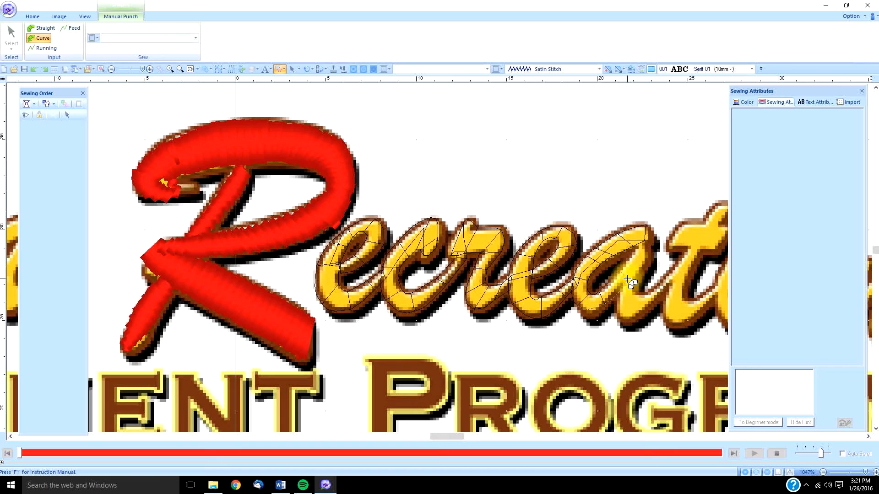
{"action": "left_click", "coordinate": [627, 278]}
- Run a stitch to the top of the "a"'s stem, then punch curved blocks down it and along the tail
{"action": "key", "text": "c"}
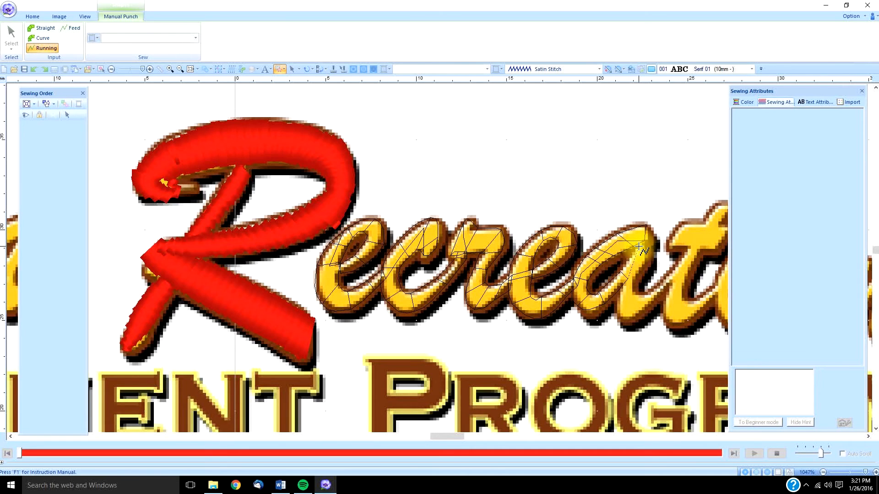
{"action": "key", "text": "c"}
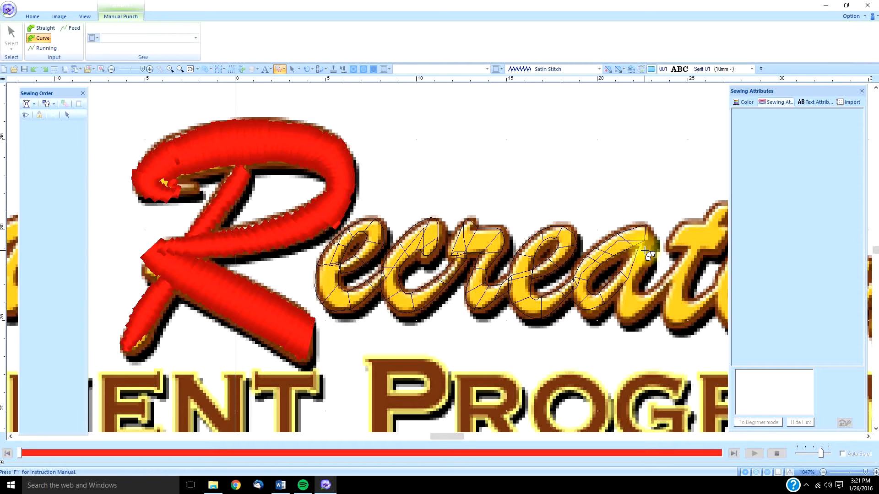
{"action": "left_click", "coordinate": [637, 266]}
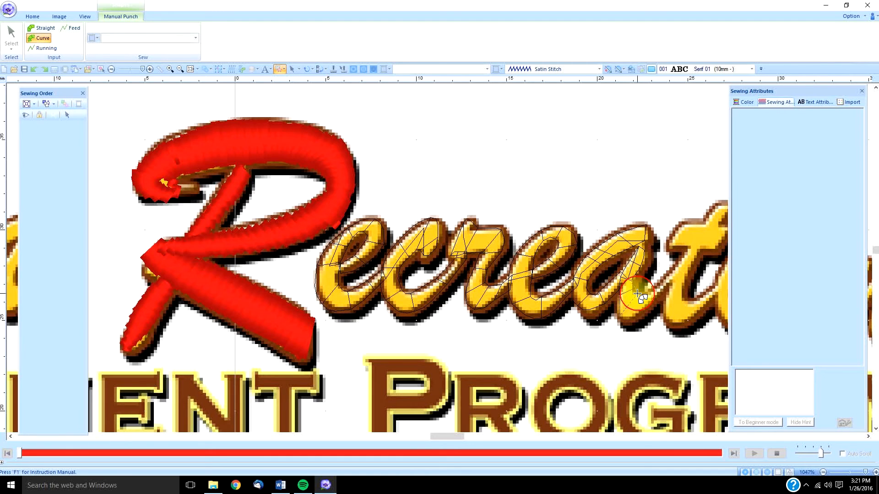
{"action": "left_click", "coordinate": [674, 277]}
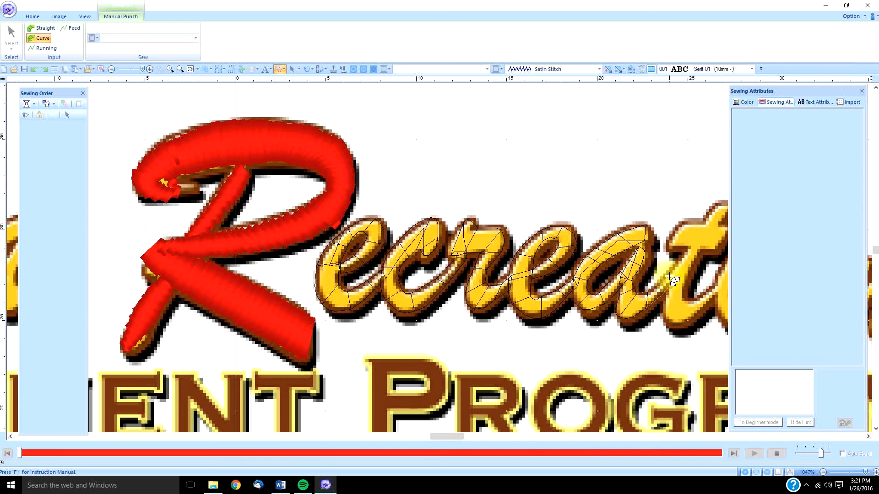
- Run a stitch line from the "a"'s tail through the "t"'s crossbar up to its top tip
{"action": "left_click", "coordinate": [868, 437]}
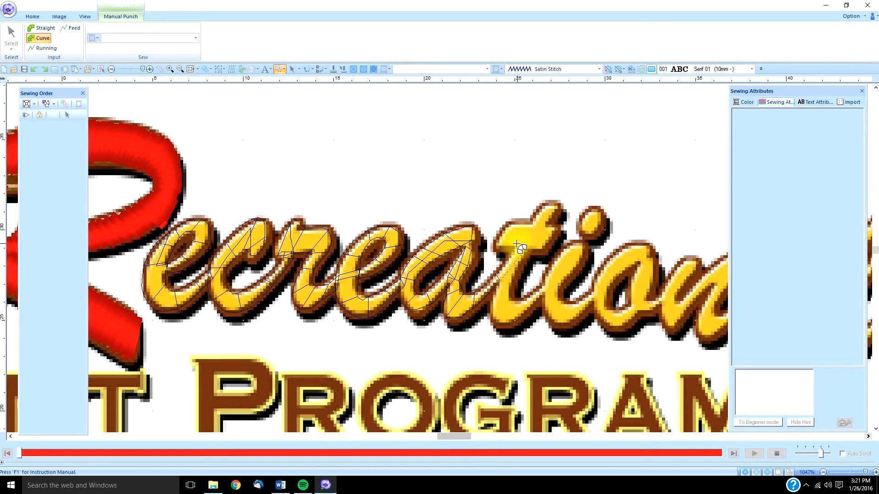
{"action": "left_click", "coordinate": [518, 244]}
{"action": "key", "text": "c"}
{"action": "left_click", "coordinate": [556, 209]}
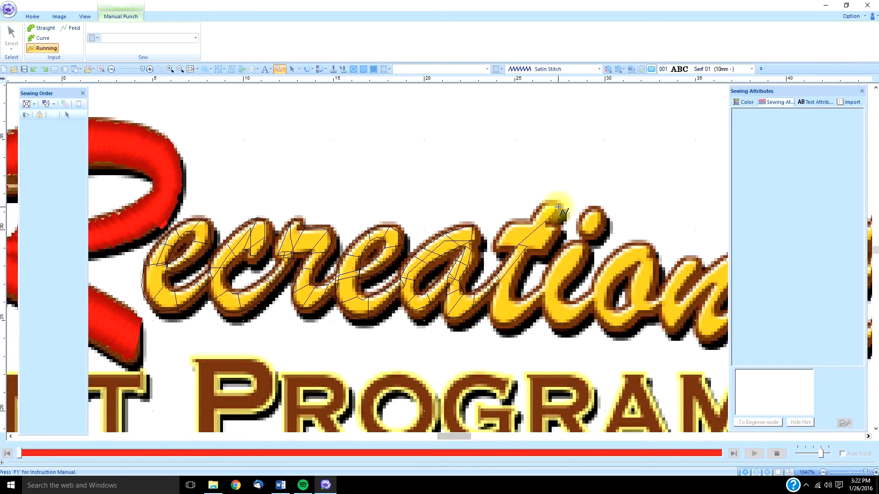
- Cover the upper tip of the "t" with a curved block down to its crossbar
{"action": "key", "text": "x"}
{"action": "left_click", "coordinate": [544, 207]}
{"action": "left_click", "coordinate": [552, 228]}
{"action": "left_click", "coordinate": [541, 227]}
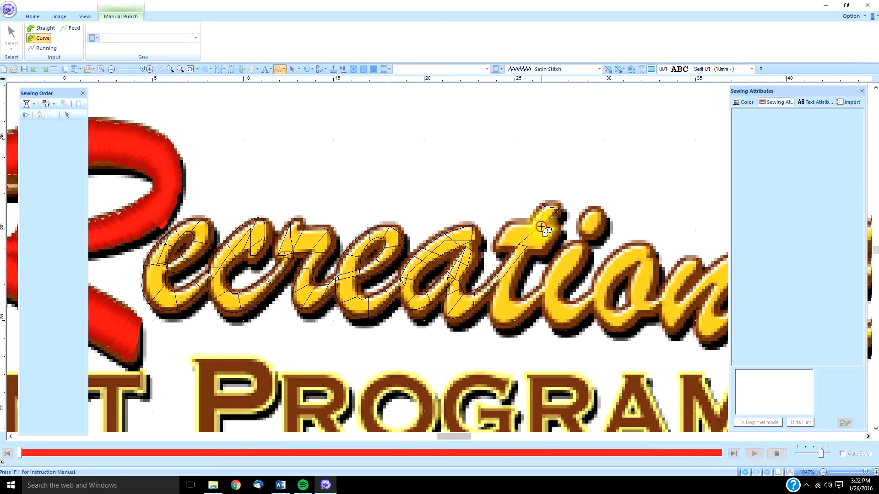
- Run a stitch to the right end of the "t"'s crossbar, then cover that side with a curved block back toward the stem
{"action": "key", "text": "x"}
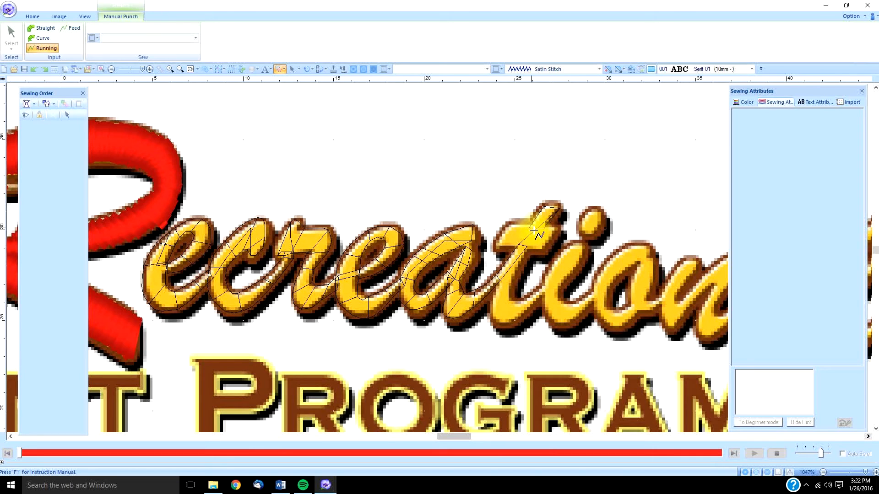
{"action": "left_click", "coordinate": [544, 249]}
{"action": "key", "text": "x"}
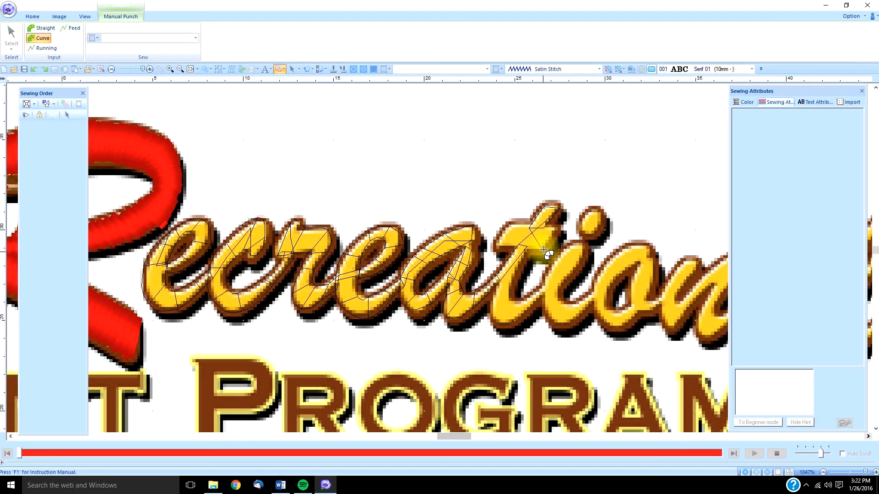
{"action": "left_click", "coordinate": [556, 227]}
{"action": "left_click", "coordinate": [542, 228]}
- Run a stitch to the left end of the "t"'s crossbar, then cover that side with a curved block back to the stem
{"action": "key", "text": "x"}
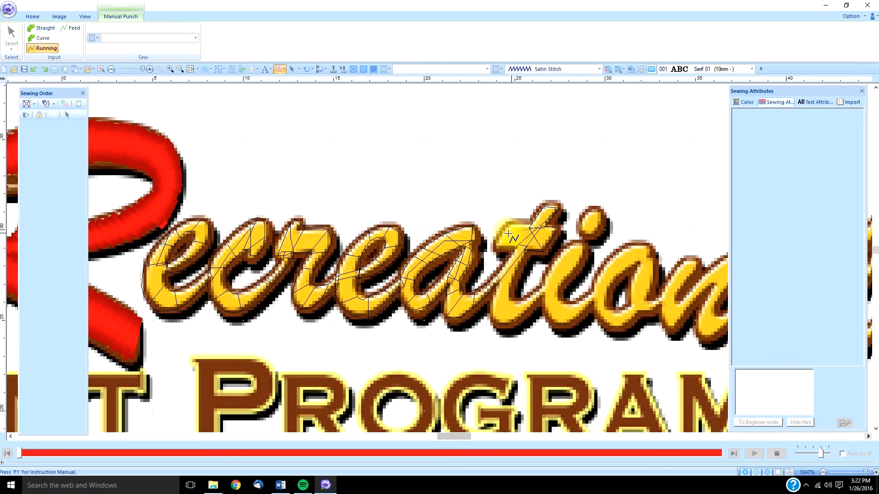
{"action": "left_click", "coordinate": [510, 224]}
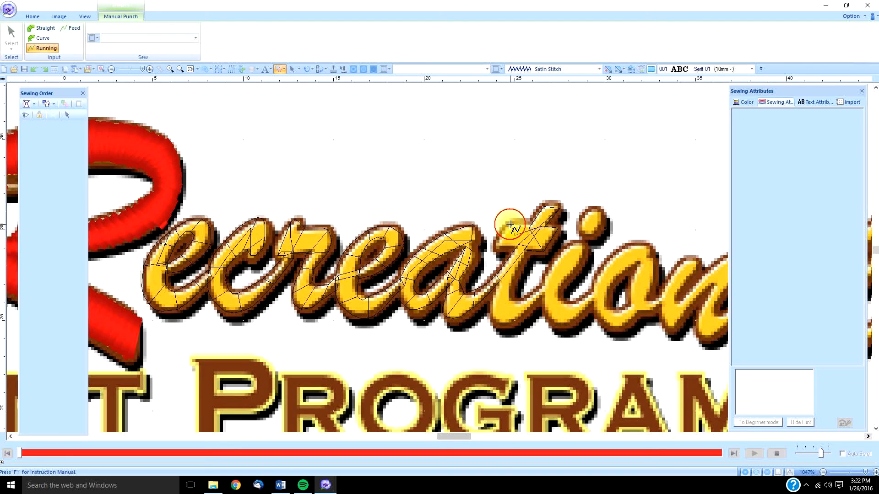
{"action": "key", "text": "x"}
{"action": "left_click", "coordinate": [543, 225]}
{"action": "left_click", "coordinate": [529, 249]}
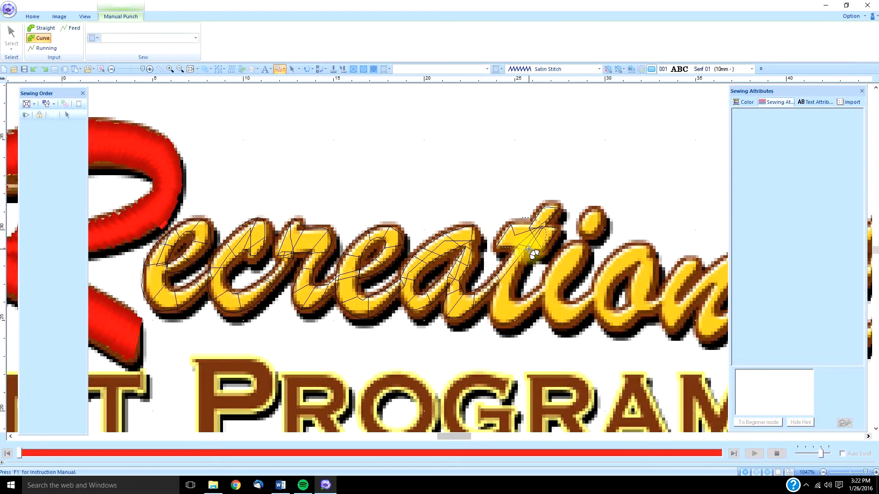
- Run a stitch to the "t"'s stem below the crossbar, punch curved blocks down it and around the tail, and finish the punched object
{"action": "key", "text": "x"}
{"action": "left_click", "coordinate": [513, 248]}
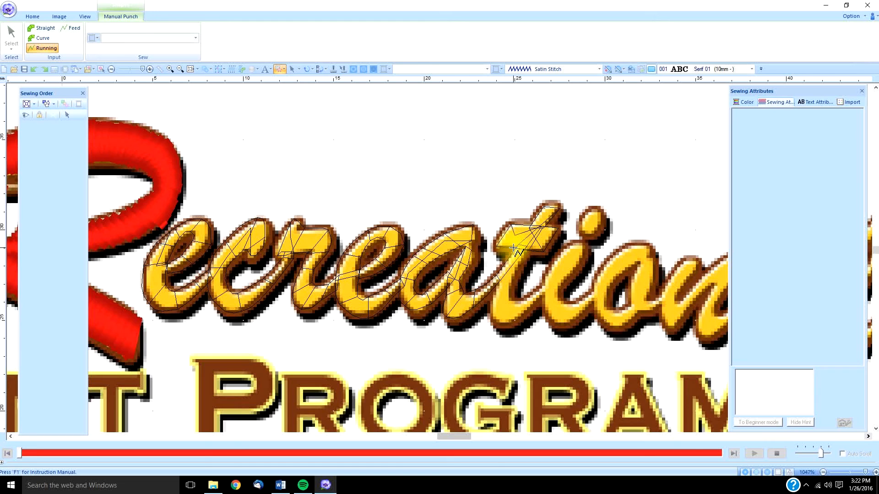
{"action": "key", "text": "x"}
{"action": "left_click", "coordinate": [524, 268]}
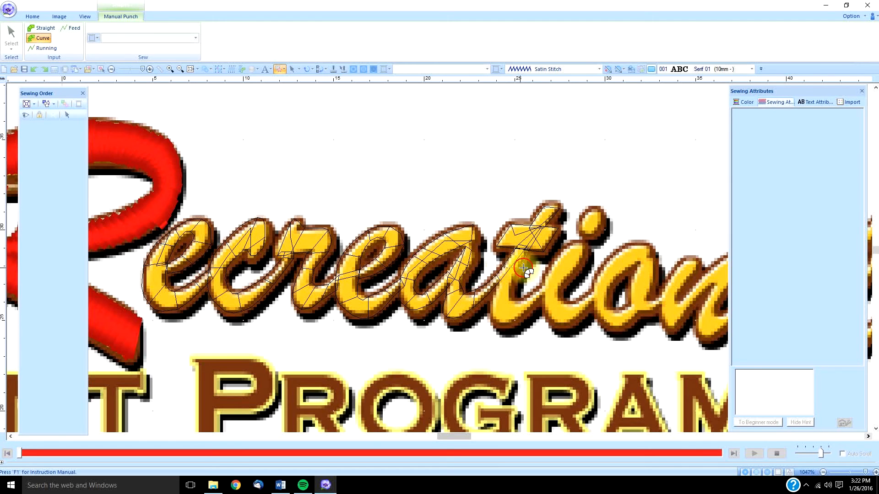
{"action": "left_click", "coordinate": [509, 294]}
{"action": "left_click", "coordinate": [509, 293]}
{"action": "left_click", "coordinate": [498, 324]}
{"action": "left_click", "coordinate": [510, 301]}
{"action": "left_click", "coordinate": [529, 311]}
{"action": "left_click", "coordinate": [523, 300]}
{"action": "left_click", "coordinate": [543, 286]}
{"action": "double_click", "coordinate": [543, 286]}
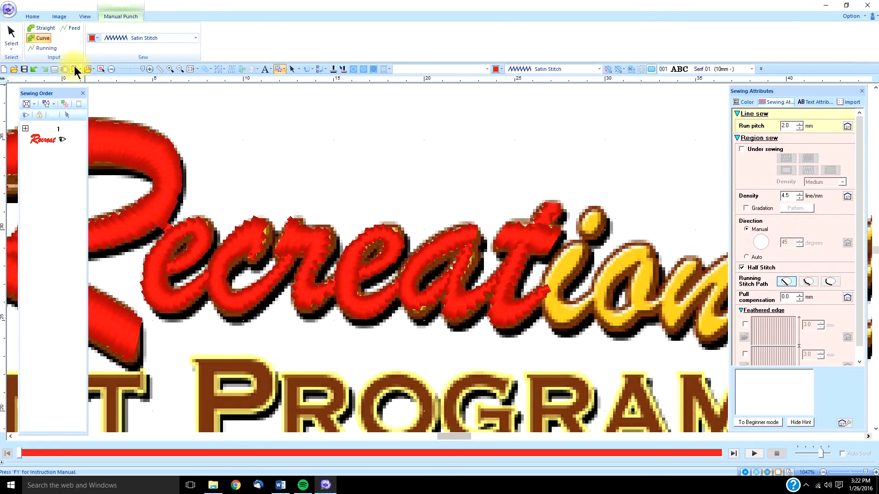
- Show the whole design and fade the background logo image so the stitched lettering stands out
{"action": "left_click", "coordinate": [180, 69]}
{"action": "left_click", "coordinate": [180, 68]}
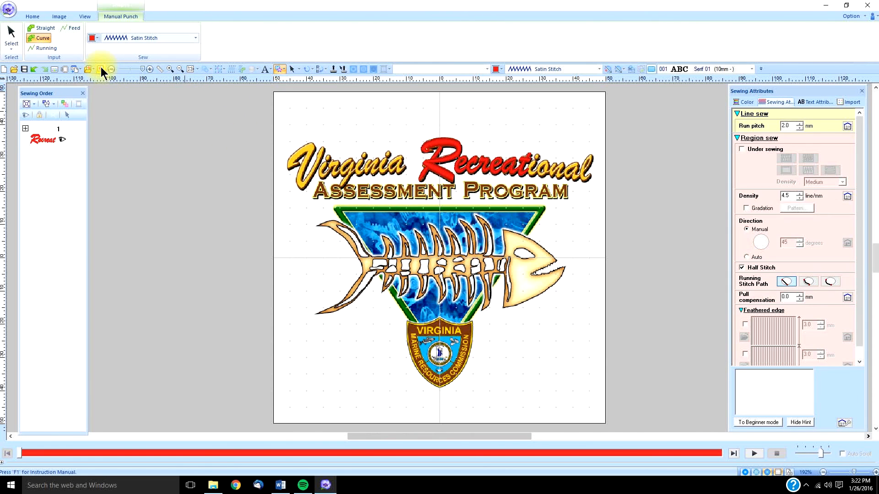
{"action": "left_click", "coordinate": [101, 69]}
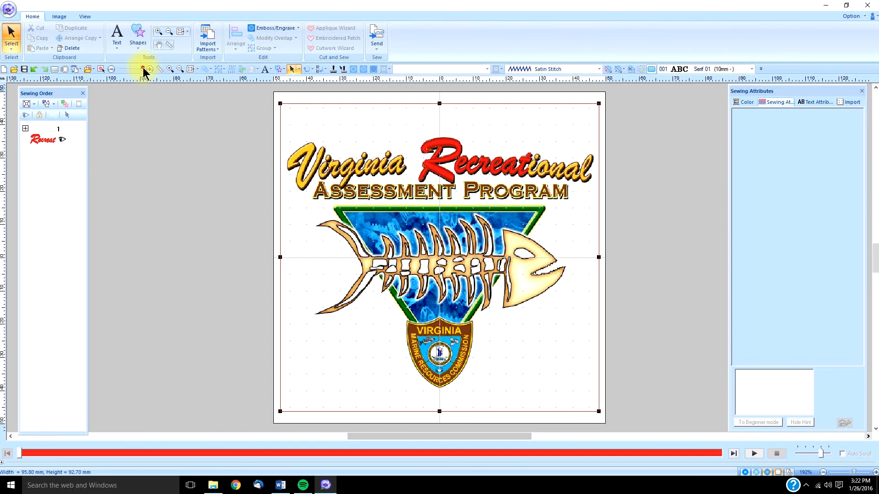
{"action": "left_click_drag", "start_coordinate": [142, 68], "coordinate": [131, 69]}
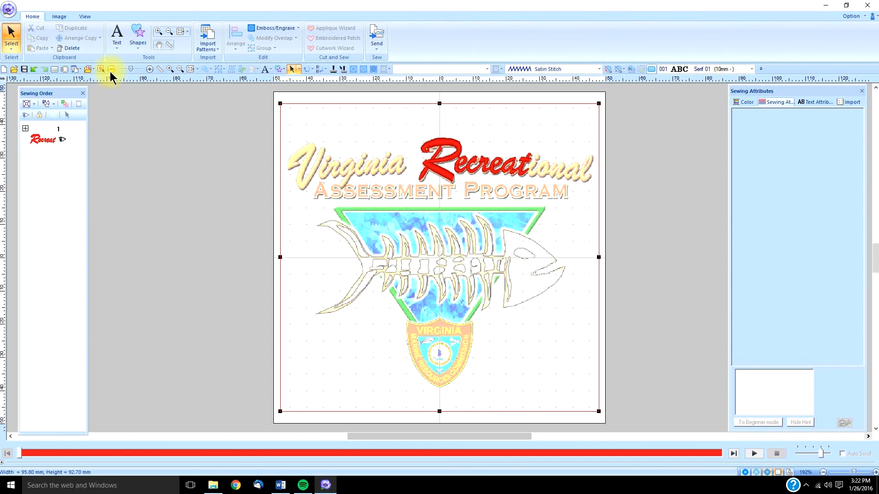
- Select the stitched red "Recreat" lettering and set its pull compensation to 0.6 mm
{"action": "left_click", "coordinate": [10, 41]}
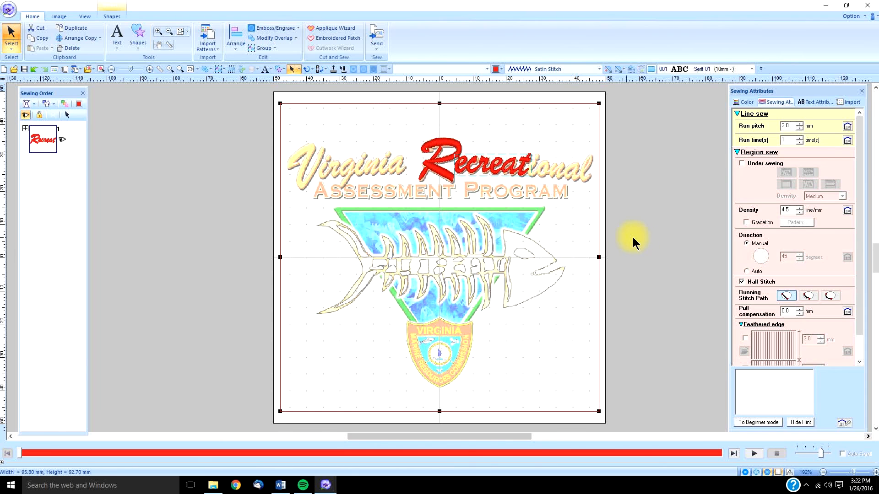
{"action": "left_click", "coordinate": [646, 237]}
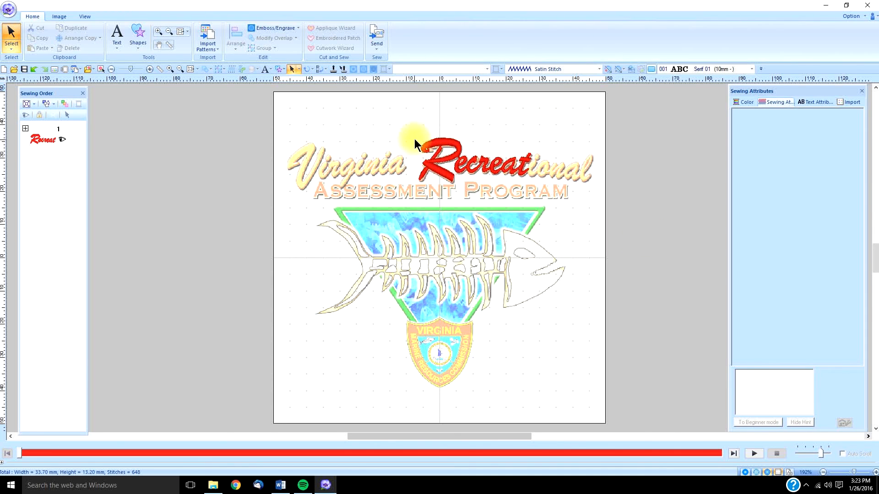
{"action": "left_click_drag", "start_coordinate": [438, 163], "coordinate": [536, 185]}
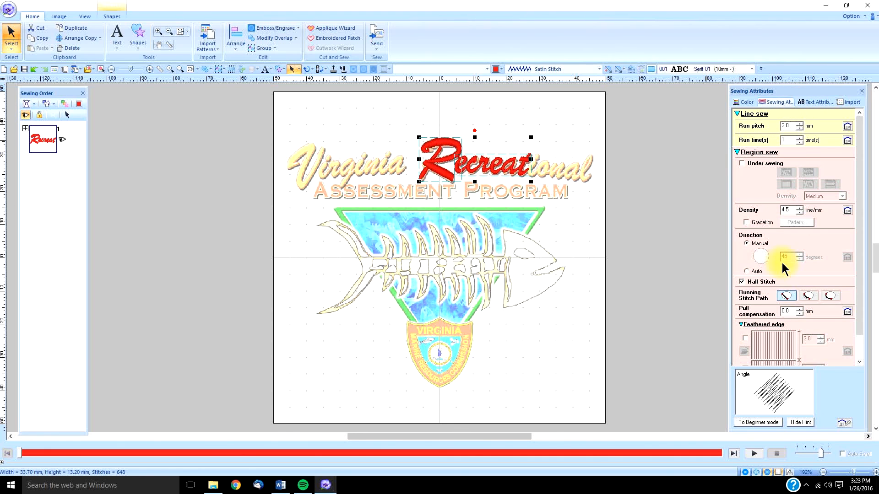
{"action": "left_click", "coordinate": [800, 309]}
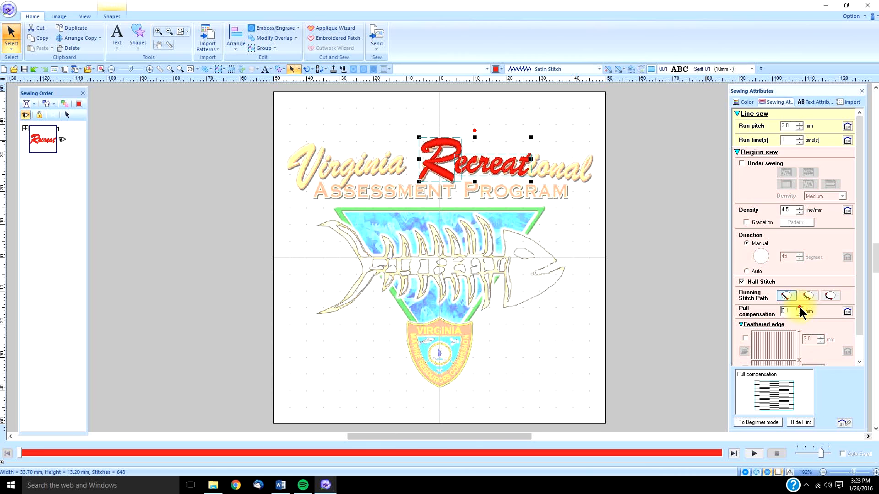
{"action": "left_click", "coordinate": [801, 309]}
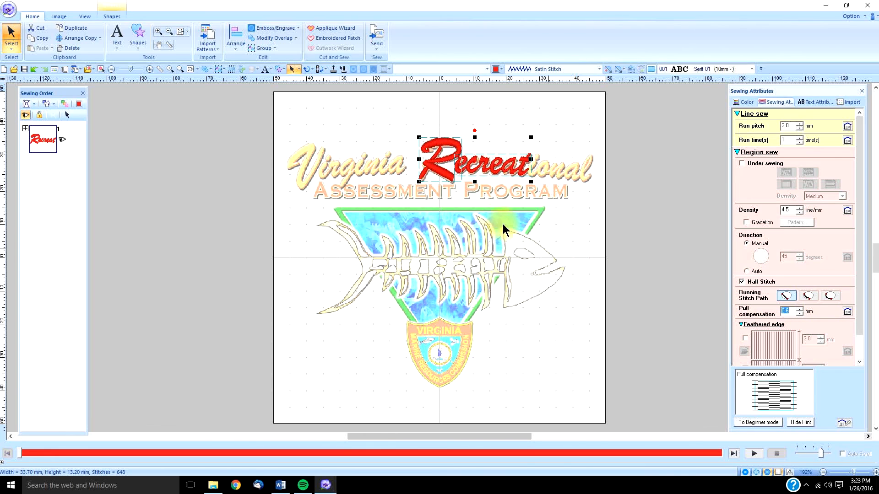
{"action": "left_click", "coordinate": [559, 222]}
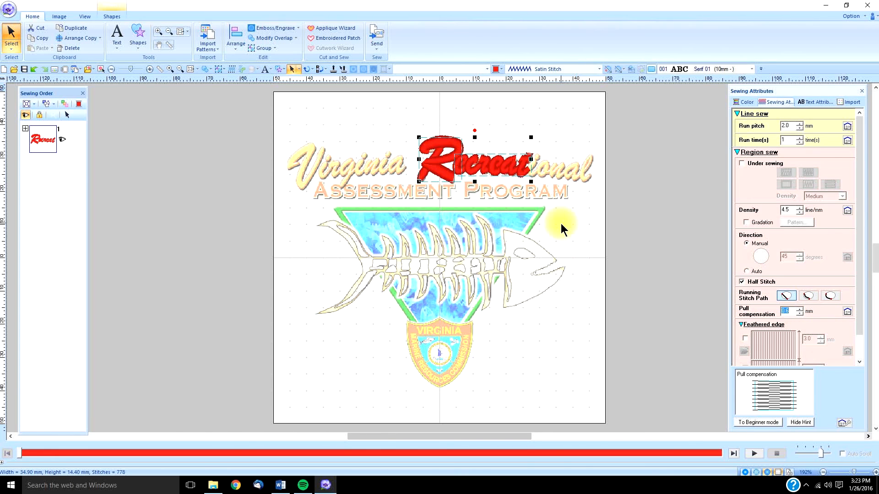